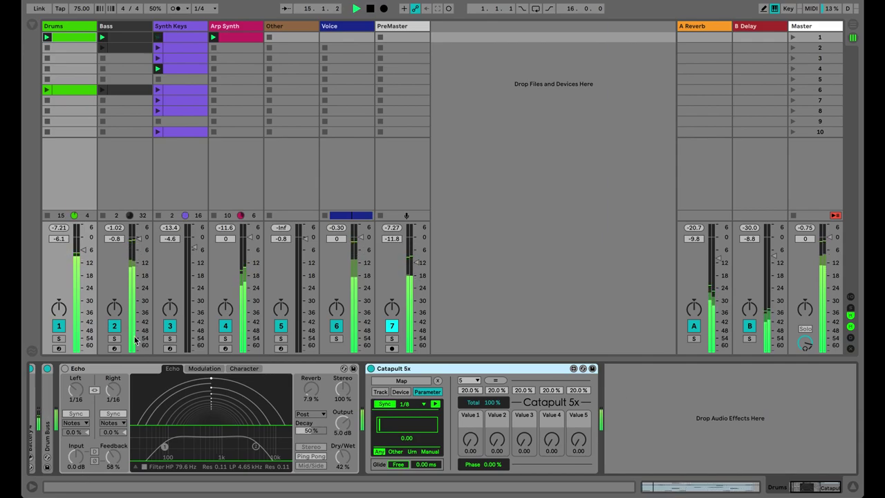
Step: Sweep Echo's linked left/right delay times through several note values, ending back at 1/4
{"action": "left_click", "coordinate": [131, 369]}
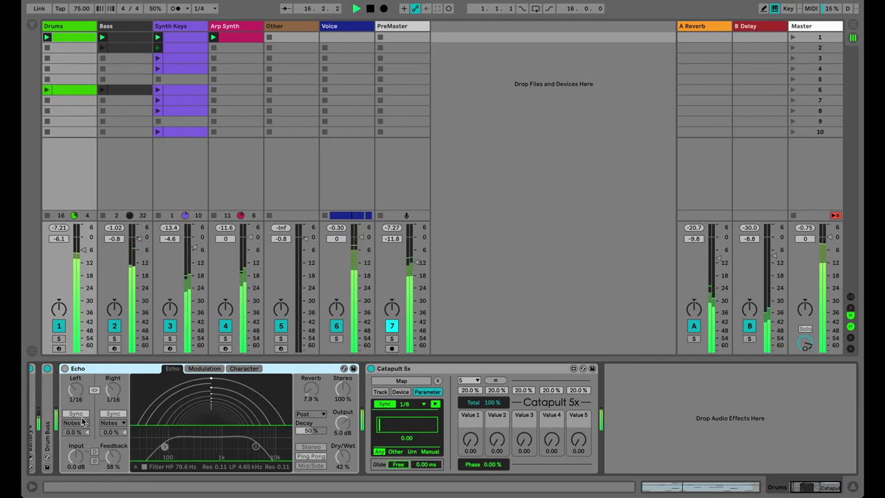
{"action": "scroll", "coordinate": [83, 421], "scroll_direction": "left", "scroll_amount": 2}
{"action": "mouse_move", "coordinate": [124, 389]}
{"action": "left_mouse_down"}
{"action": "mouse_move", "coordinate": [124, 398]}
{"action": "mouse_move", "coordinate": [122, 377]}
{"action": "left_mouse_up"}
{"action": "left_click", "coordinate": [119, 376]}
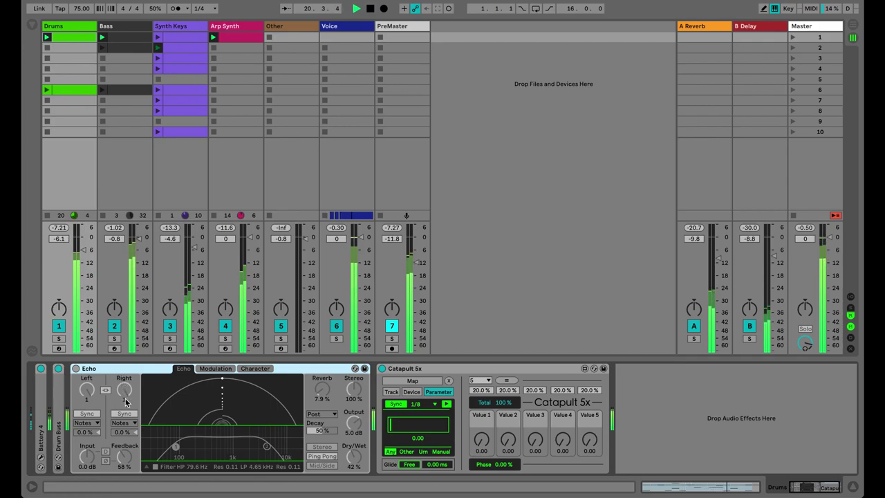
{"action": "mouse_move", "coordinate": [124, 391]}
{"action": "left_mouse_down"}
{"action": "mouse_move", "coordinate": [124, 407]}
{"action": "mouse_move", "coordinate": [123, 396]}
{"action": "left_mouse_up"}
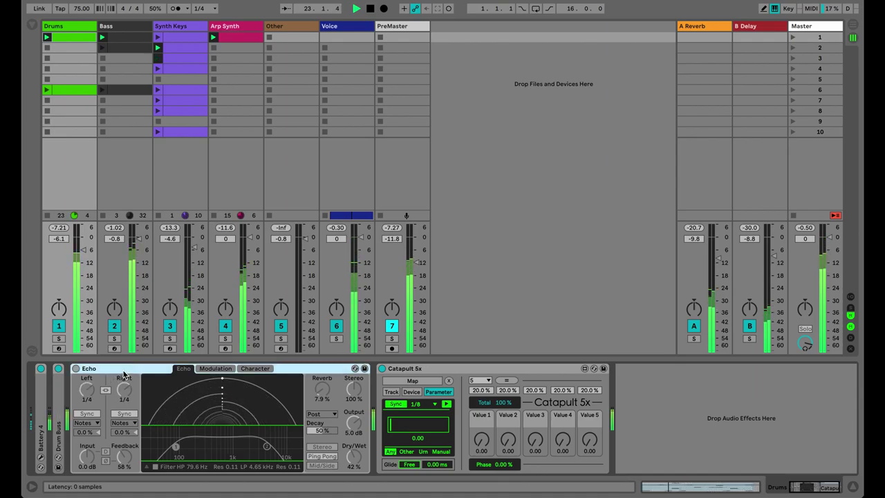
Step: Switch Echo on and map Catapult 5x to Echo's left delay division
{"action": "left_click", "coordinate": [76, 368]}
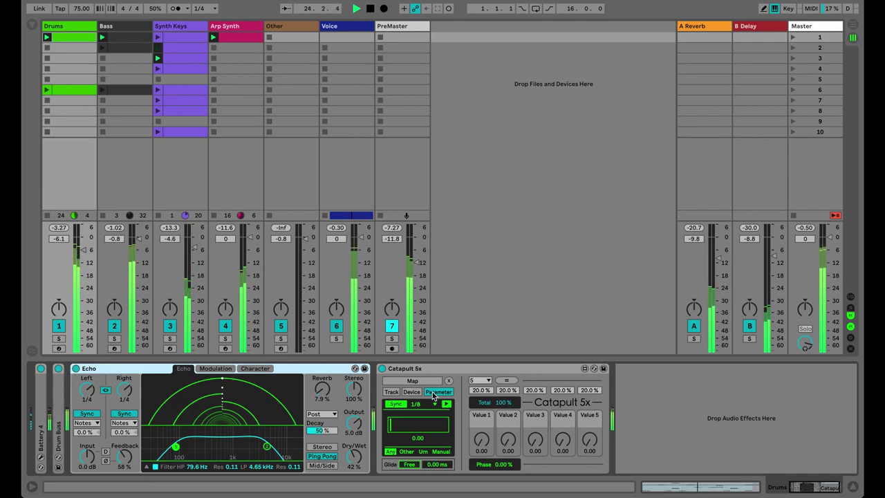
{"action": "left_click", "coordinate": [411, 380]}
{"action": "left_click", "coordinate": [125, 392]}
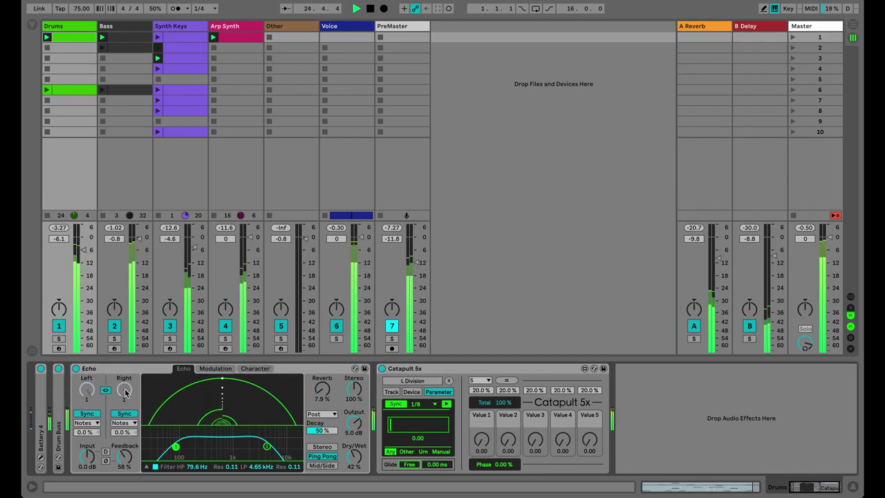
Step: Check Catapult's Device, Parameter and Track views for the new mapping
{"action": "left_click", "coordinate": [413, 393]}
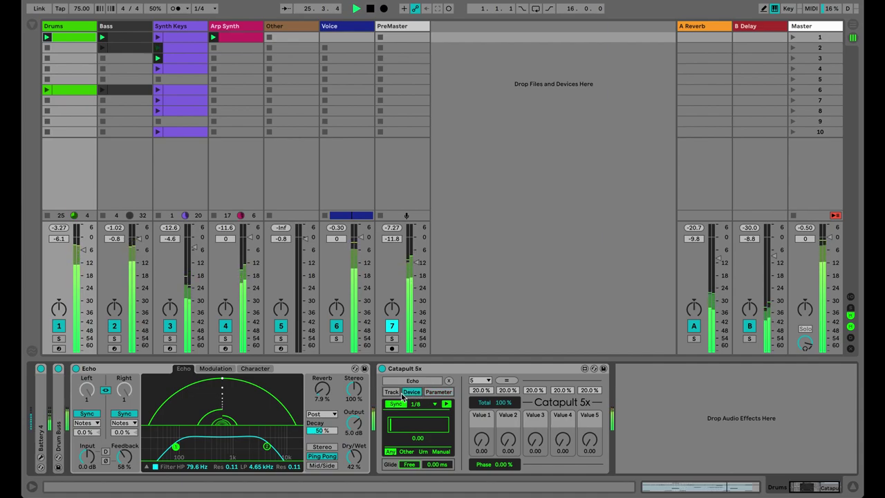
{"action": "left_click", "coordinate": [434, 391]}
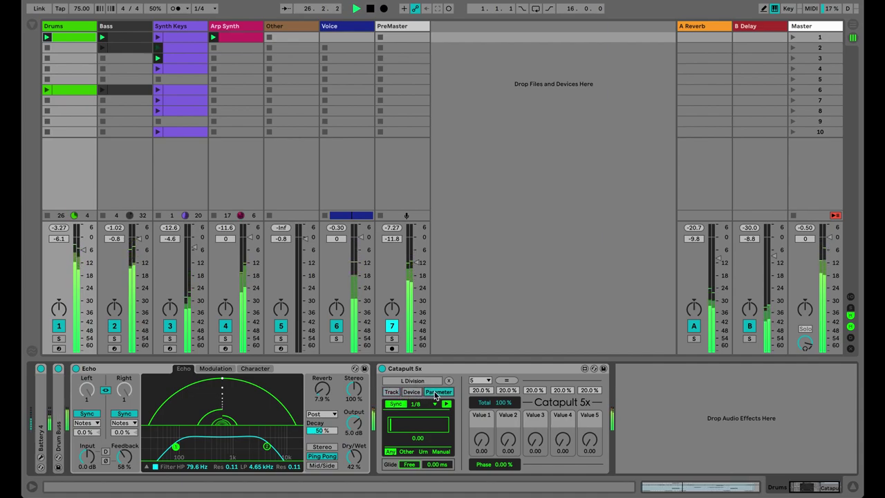
{"action": "left_click", "coordinate": [391, 392]}
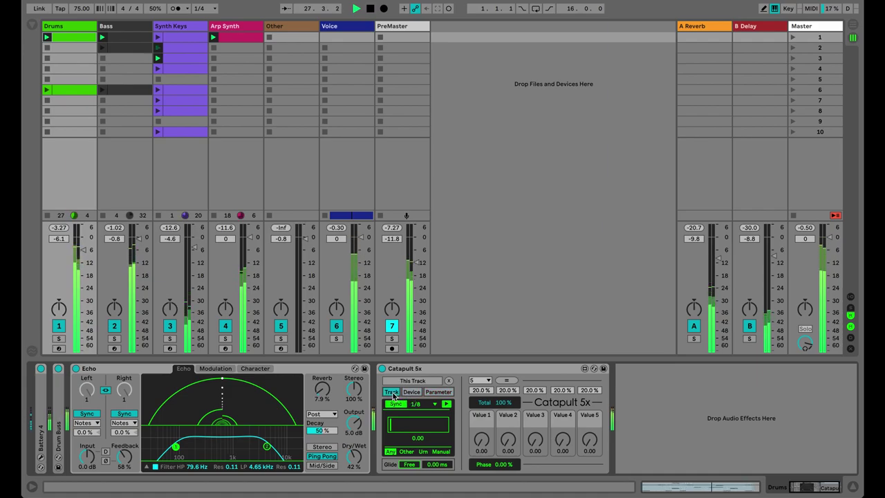
Step: Switch Catapult 5x to Manual value selection
{"action": "left_click", "coordinate": [429, 392]}
{"action": "left_click", "coordinate": [430, 373]}
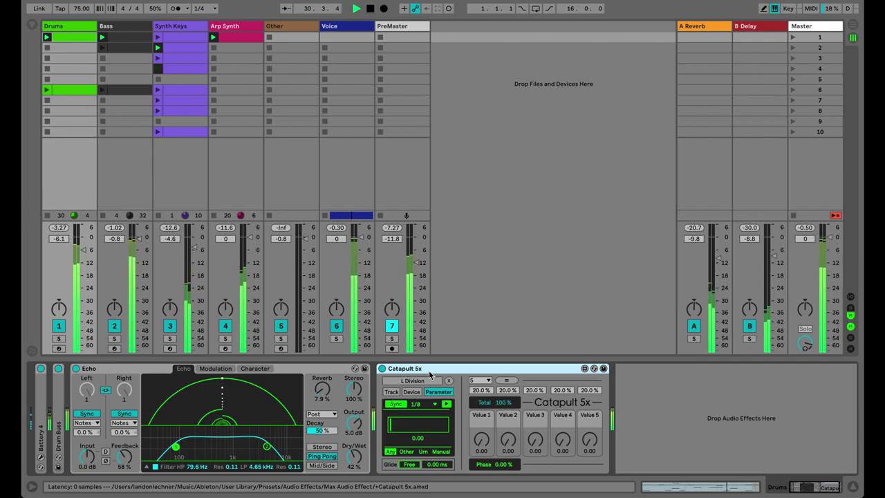
{"action": "left_click", "coordinate": [442, 451]}
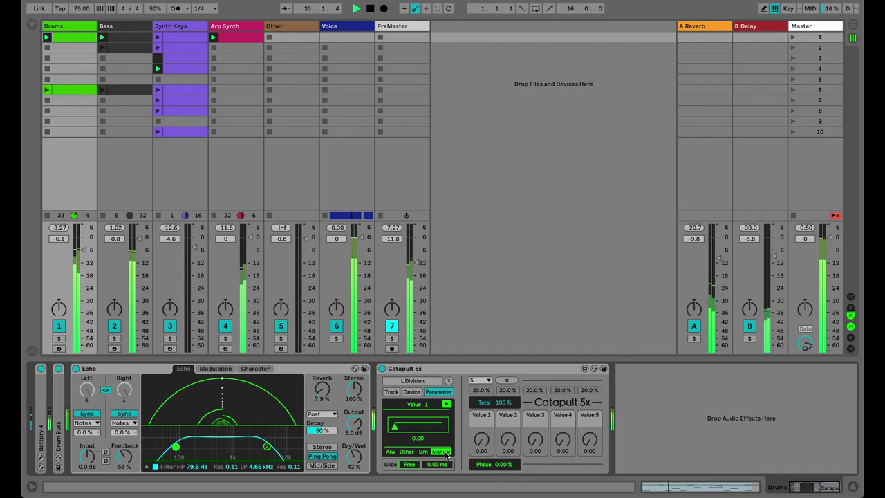
Step: Raise Catapult's Value 1, 3 and 4 to 14.17, 62.99 and 78.74
{"action": "mouse_move", "coordinate": [482, 446]}
{"action": "left_mouse_down"}
{"action": "mouse_move", "coordinate": [480, 430]}
{"action": "mouse_move", "coordinate": [499, 417]}
{"action": "left_mouse_up"}
{"action": "left_click", "coordinate": [504, 442]}
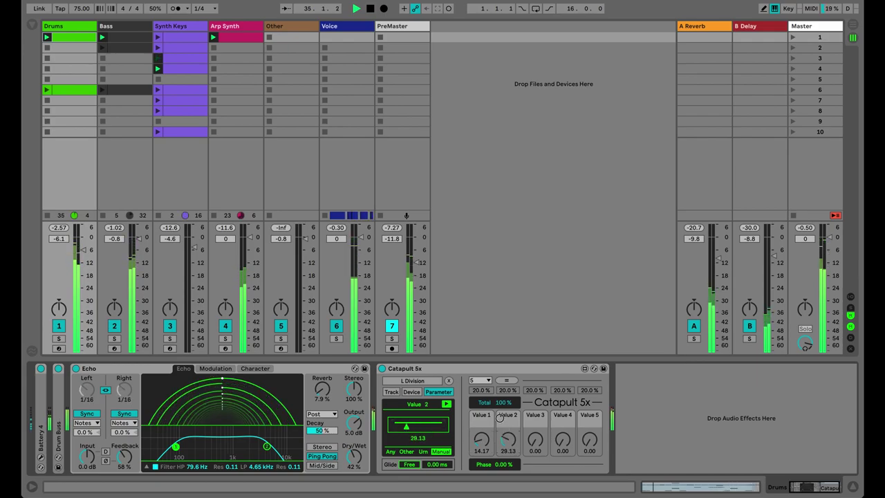
{"action": "left_click", "coordinate": [534, 440]}
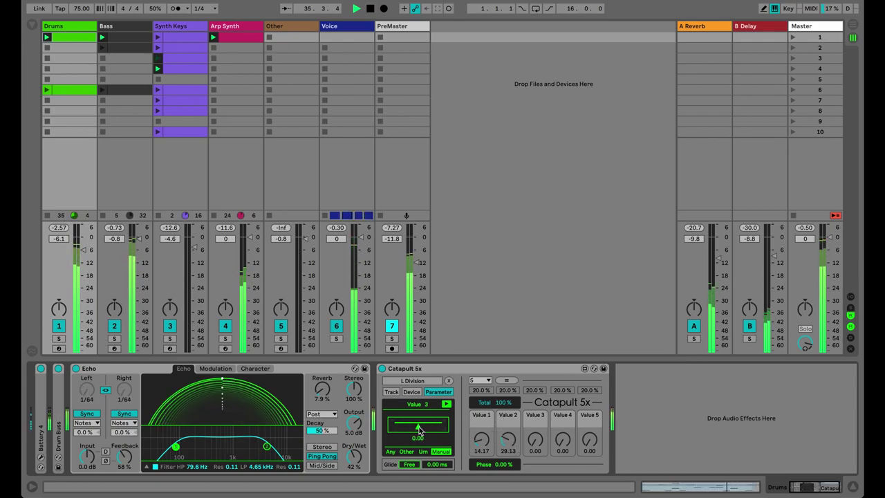
{"action": "left_click_drag", "start_coordinate": [534, 440], "coordinate": [529, 391]}
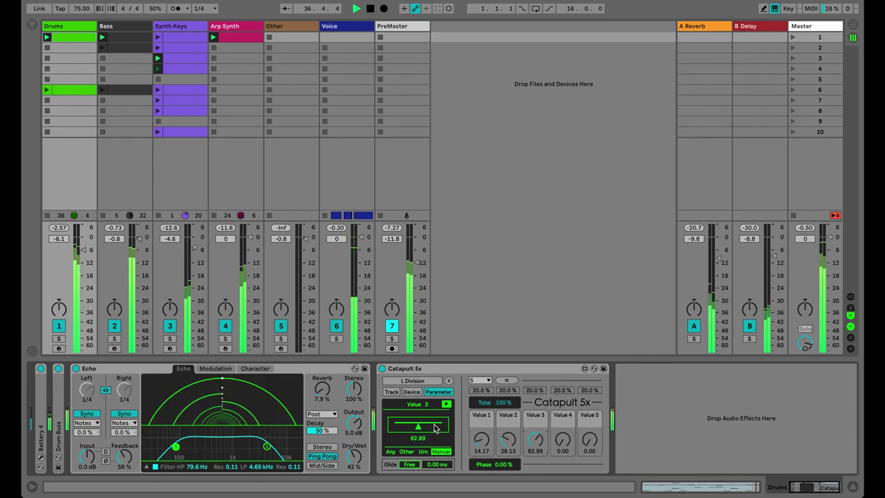
{"action": "mouse_move", "coordinate": [561, 440]}
{"action": "left_mouse_down"}
{"action": "mouse_move", "coordinate": [553, 388]}
{"action": "mouse_move", "coordinate": [557, 428]}
{"action": "mouse_move", "coordinate": [588, 387]}
{"action": "left_mouse_up"}
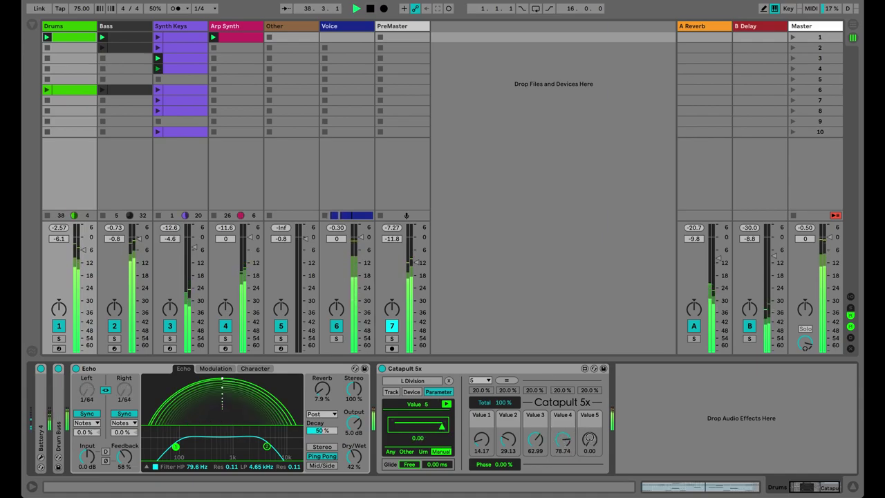
Step: Step Catapult 5x between its stored values, toggling MIDI Map mode on and off
{"action": "left_click", "coordinate": [472, 374]}
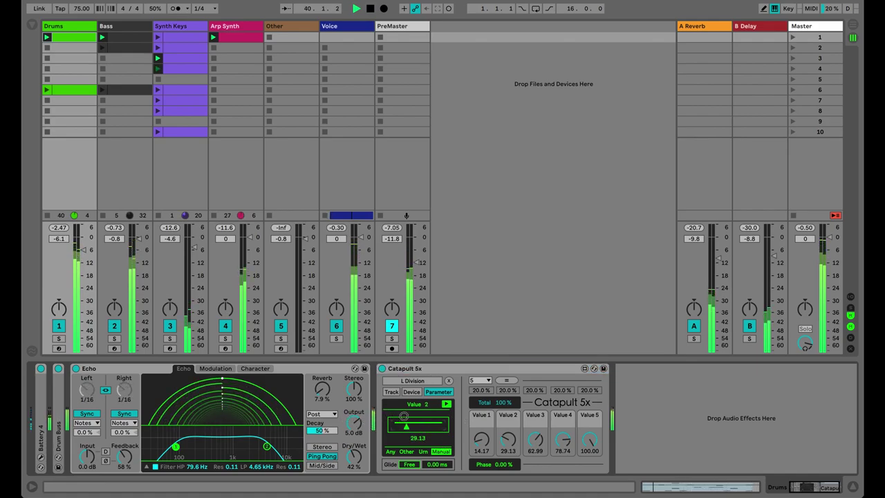
{"action": "mouse_move", "coordinate": [445, 416]}
{"action": "left_mouse_down"}
{"action": "mouse_move", "coordinate": [360, 408]}
{"action": "mouse_move", "coordinate": [375, 399]}
{"action": "mouse_move", "coordinate": [442, 433]}
{"action": "mouse_move", "coordinate": [399, 412]}
{"action": "mouse_move", "coordinate": [406, 392]}
{"action": "mouse_move", "coordinate": [395, 430]}
{"action": "left_mouse_up"}
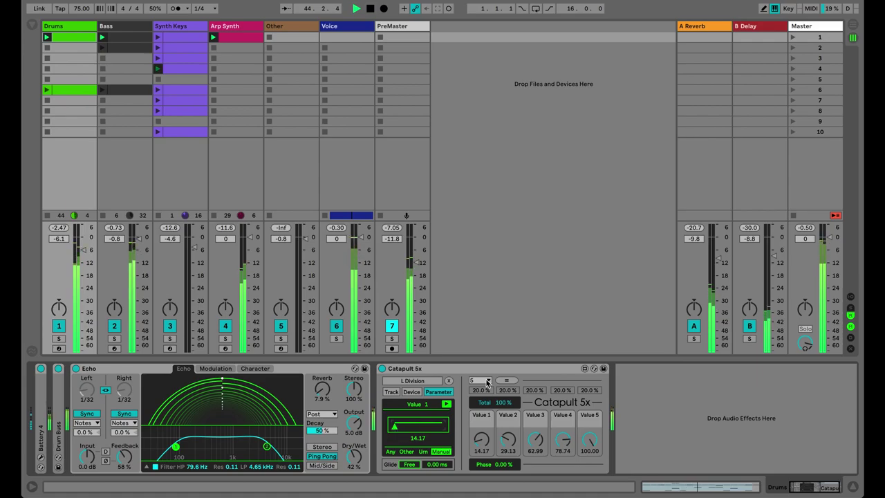
{"action": "key", "text": "ctrl+m"}
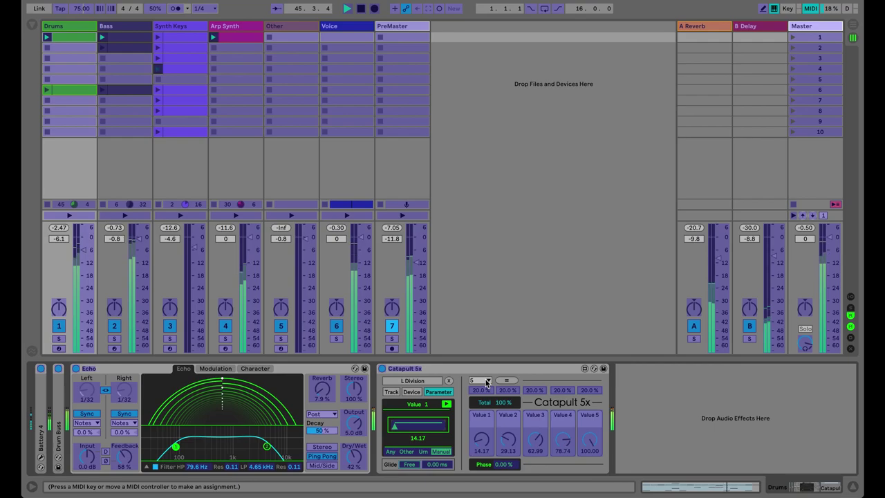
{"action": "key", "text": "ctrl+m"}
{"action": "left_click_drag", "start_coordinate": [396, 426], "coordinate": [451, 426]}
Step: Step Catapult to Value 4, lengthen its glide and compare synced versus free time
{"action": "left_click", "coordinate": [429, 426]}
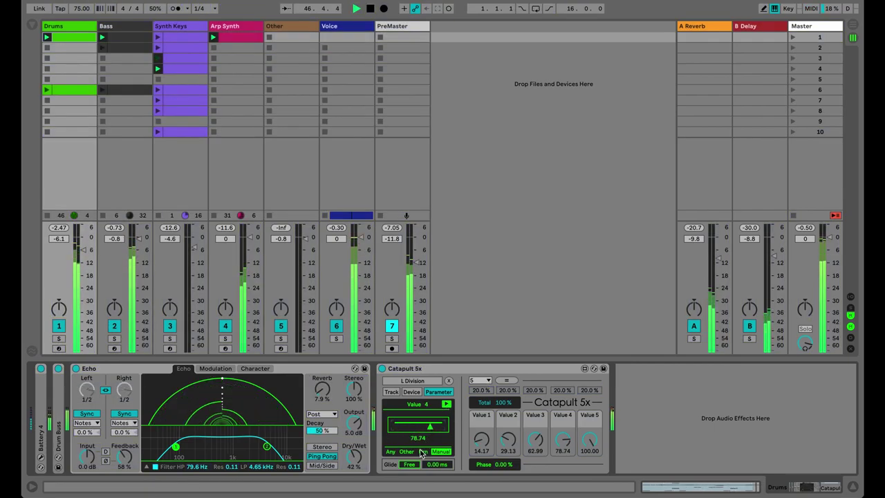
{"action": "mouse_move", "coordinate": [426, 463]}
{"action": "left_mouse_down"}
{"action": "mouse_move", "coordinate": [395, 429]}
{"action": "mouse_move", "coordinate": [430, 430]}
{"action": "left_mouse_up"}
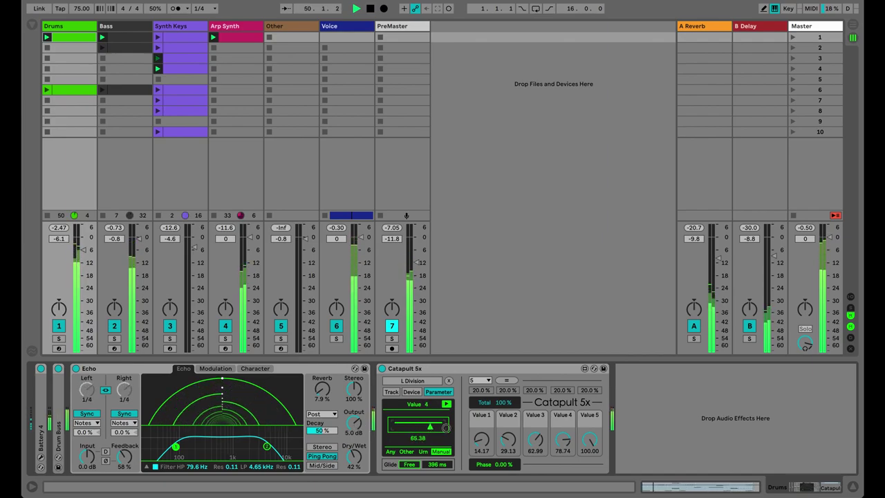
{"action": "left_click", "coordinate": [410, 465]}
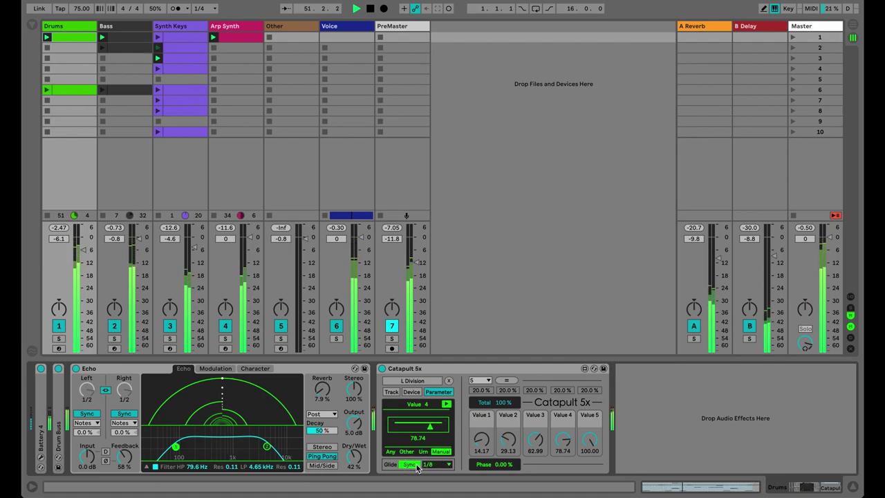
{"action": "left_click", "coordinate": [438, 465]}
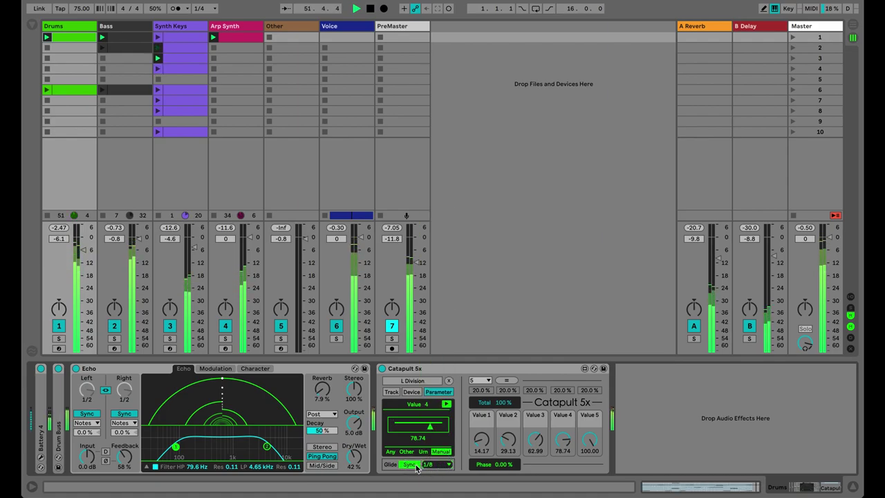
{"action": "left_click", "coordinate": [411, 465]}
Step: Keep the glide in free time and rework its length toward 1555 ms
{"action": "left_click_drag", "start_coordinate": [442, 468], "coordinate": [427, 471]}
{"action": "left_click", "coordinate": [411, 465]}
{"action": "left_click", "coordinate": [410, 464]}
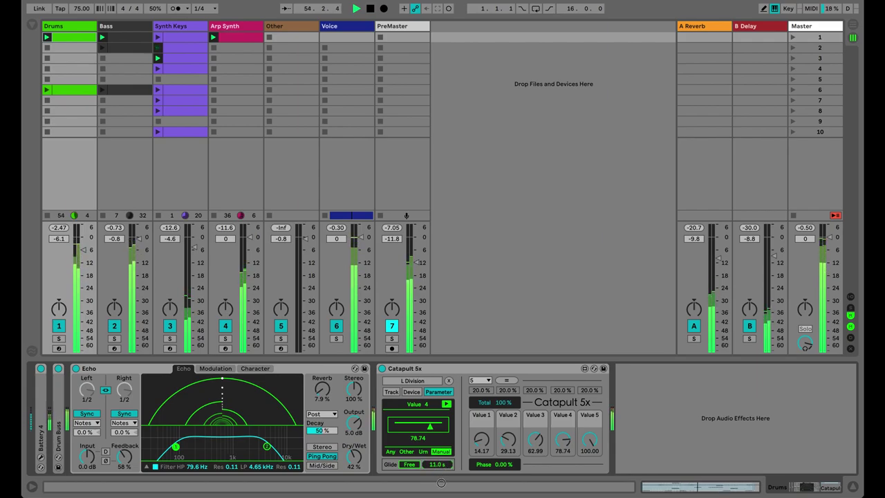
{"action": "mouse_move", "coordinate": [441, 483]}
{"action": "left_mouse_down"}
{"action": "mouse_move", "coordinate": [439, 495]}
{"action": "mouse_move", "coordinate": [436, 469]}
{"action": "left_mouse_up"}
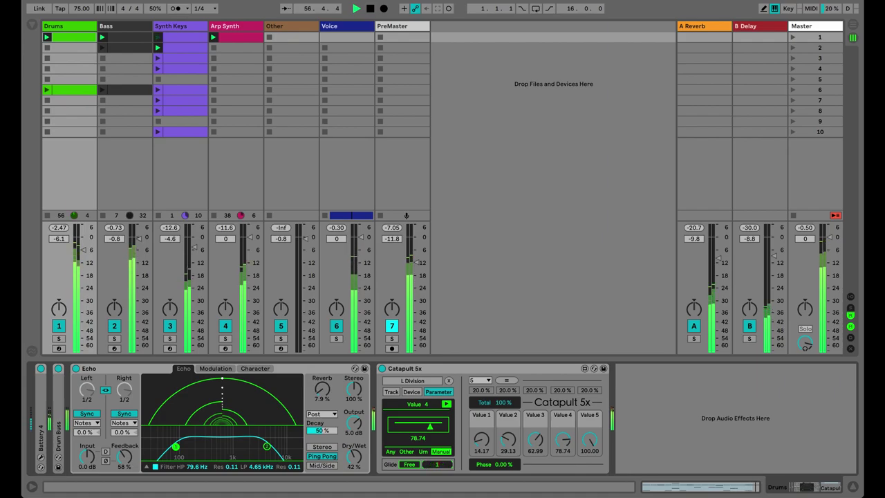
{"action": "type", "text": "555"}
{"action": "left_click_drag", "start_coordinate": [437, 463], "coordinate": [436, 453]}
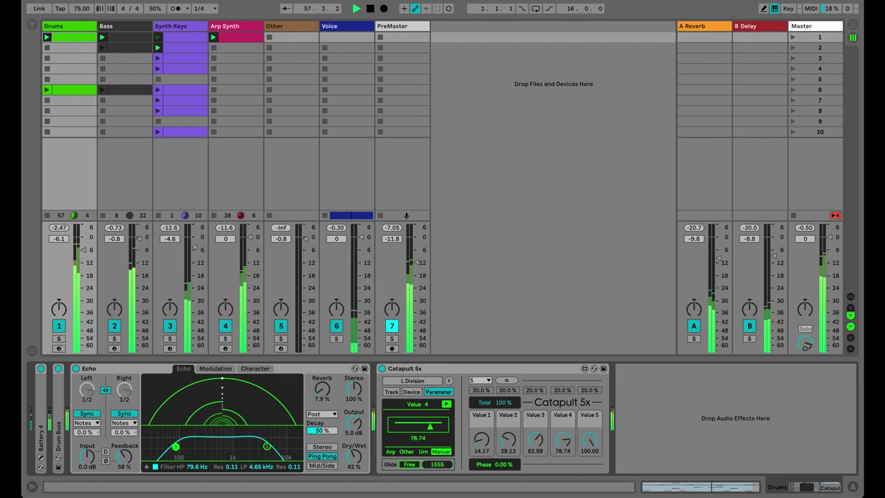
Step: Confirm the typed glide, then shrink it to near 0 ms and change Catapult's mode
{"action": "key", "text": "Return"}
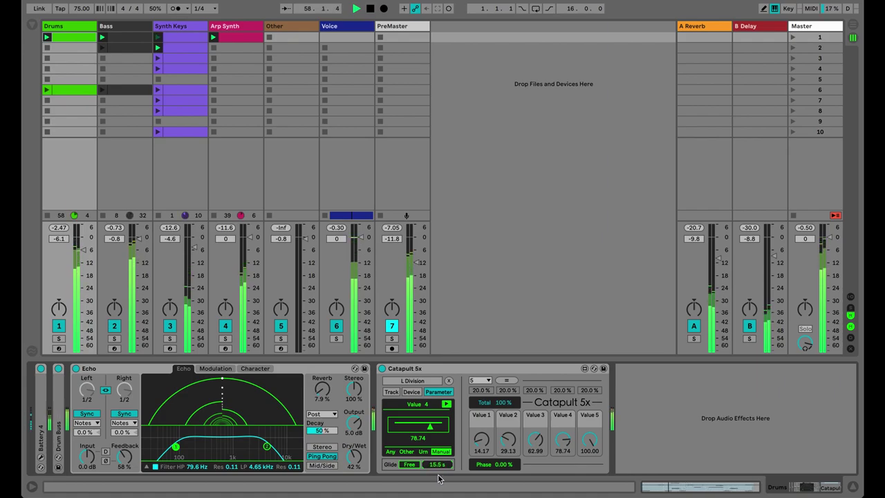
{"action": "mouse_move", "coordinate": [437, 479]}
{"action": "left_mouse_down"}
{"action": "mouse_move", "coordinate": [436, 466]}
{"action": "mouse_move", "coordinate": [417, 467]}
{"action": "left_mouse_up"}
{"action": "left_click", "coordinate": [411, 452]}
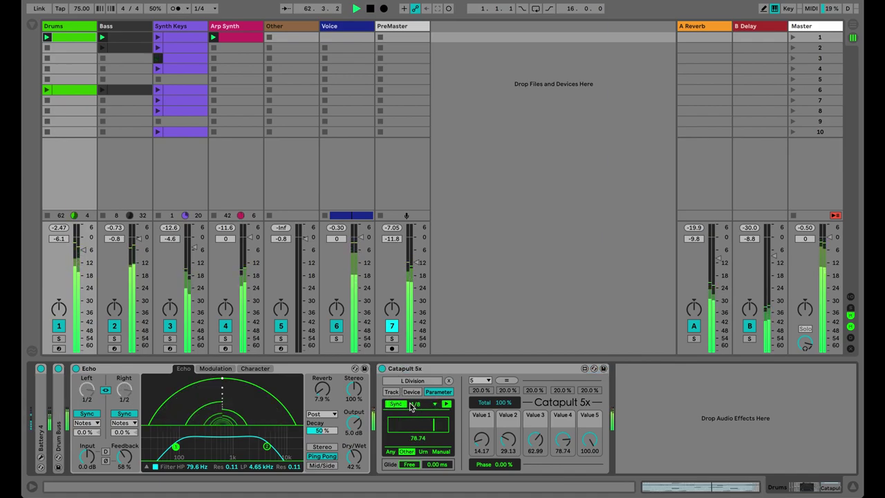
Step: Leave the division at 1/8 and put Catapult 5x into Urn mode
{"action": "left_click", "coordinate": [412, 405]}
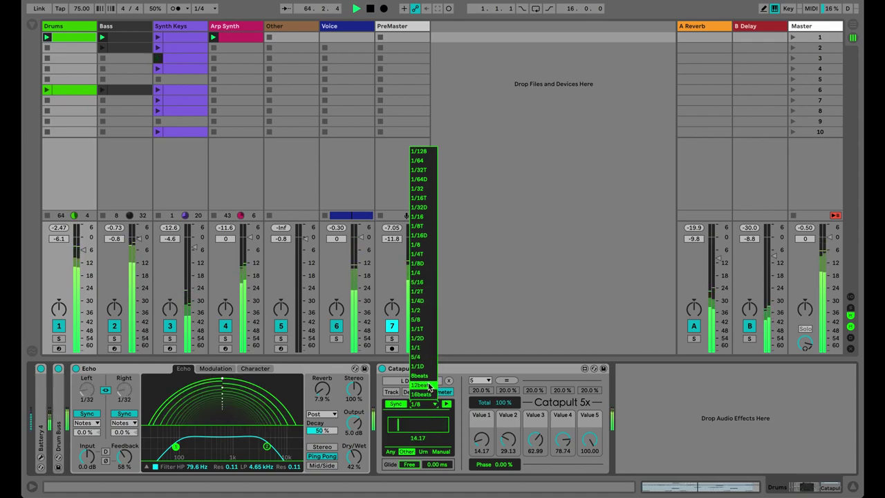
{"action": "left_click", "coordinate": [460, 365]}
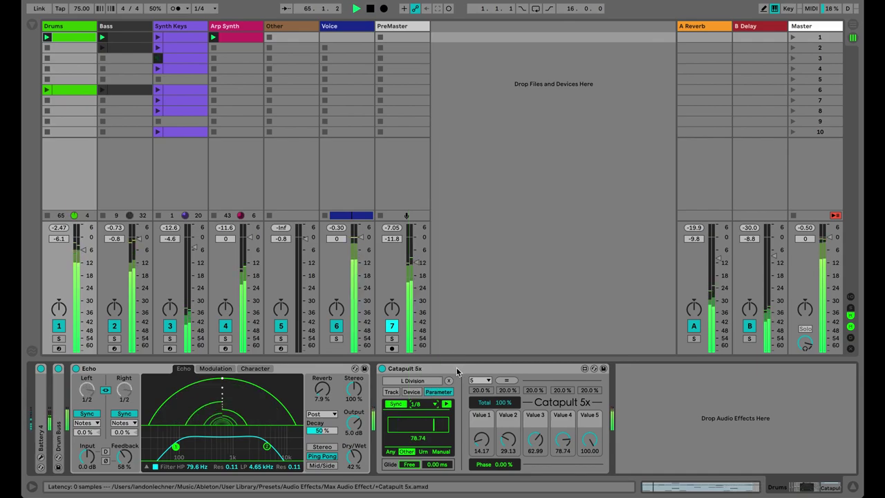
{"action": "left_click", "coordinate": [422, 450]}
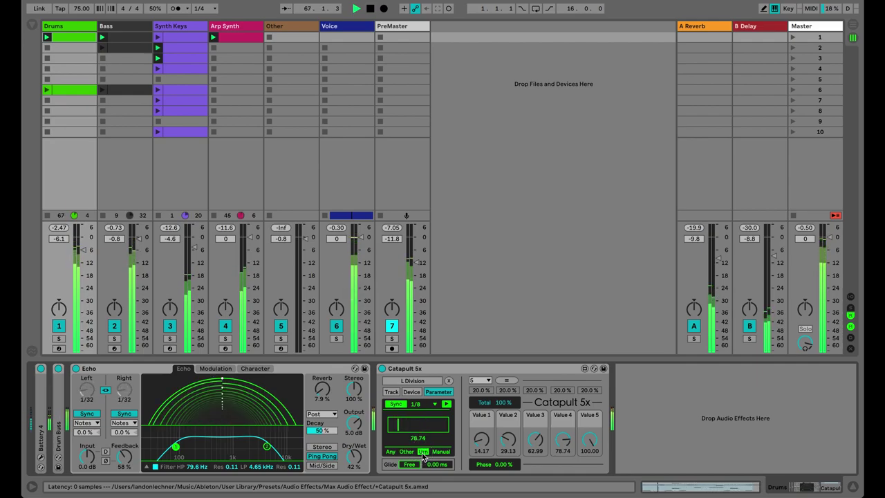
{"action": "left_click", "coordinate": [458, 366]}
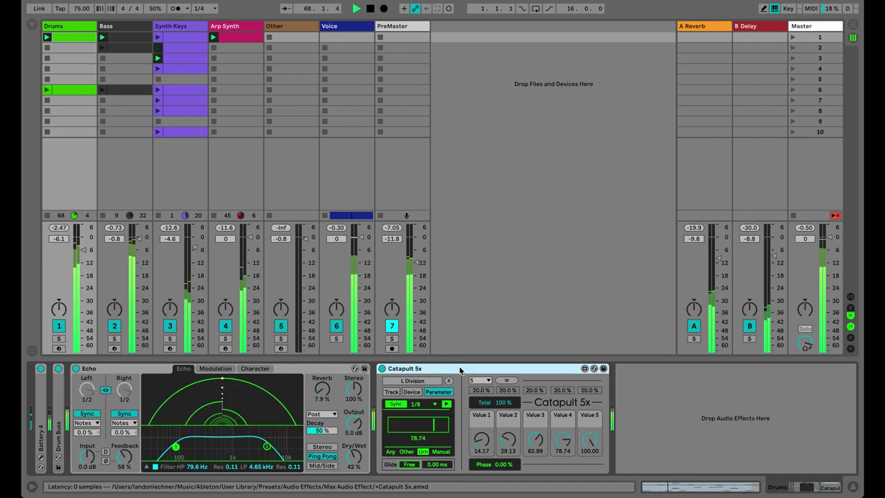
Step: Switch Catapult 5x to Any mode
{"action": "left_click", "coordinate": [391, 451]}
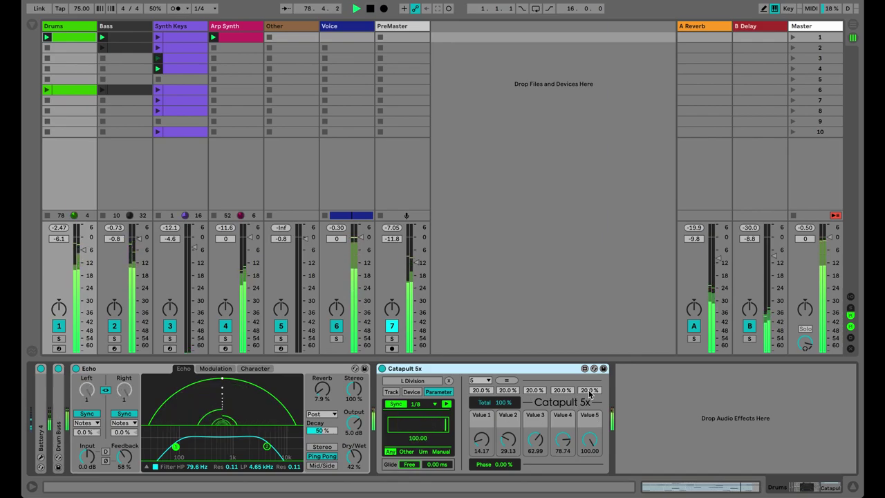
Step: Weight Catapult's fifth value at 80% and the first four at 5%, briefly viewing Bass
{"action": "left_click_drag", "start_coordinate": [585, 393], "coordinate": [584, 352]}
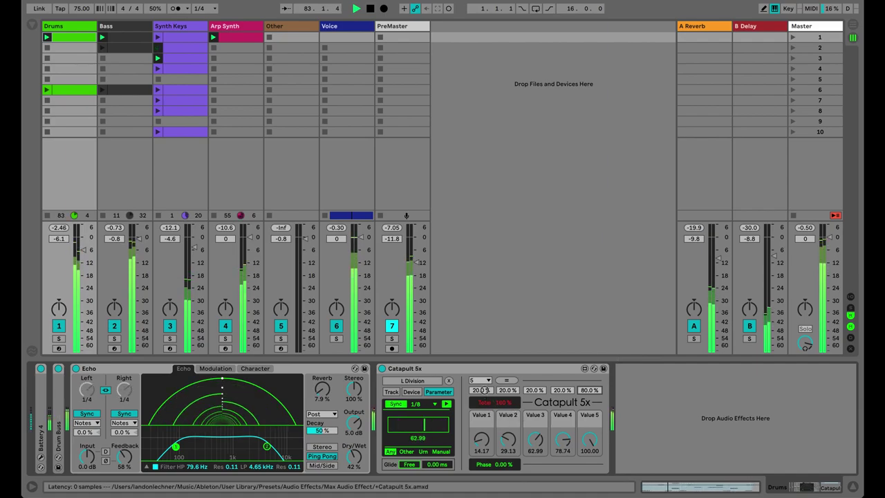
{"action": "mouse_move", "coordinate": [486, 394]}
{"action": "left_mouse_down"}
{"action": "mouse_move", "coordinate": [486, 407]}
{"action": "mouse_move", "coordinate": [514, 393]}
{"action": "mouse_move", "coordinate": [561, 404]}
{"action": "left_mouse_up"}
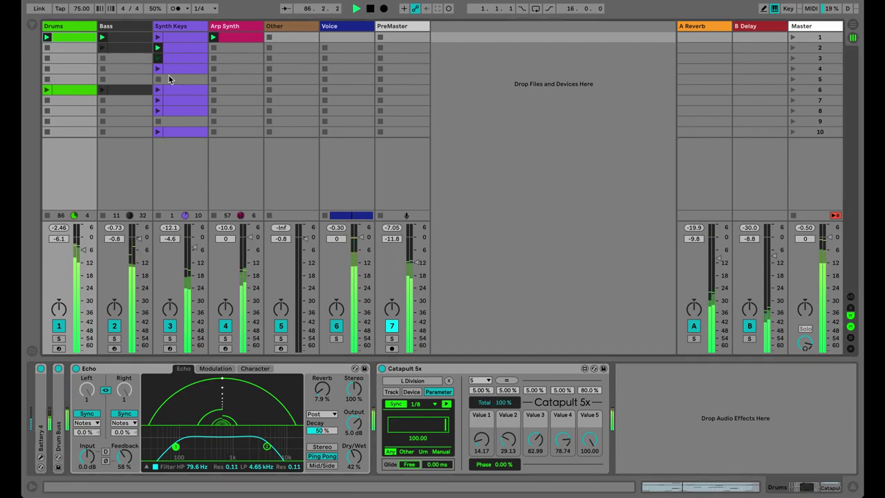
{"action": "left_click", "coordinate": [104, 49]}
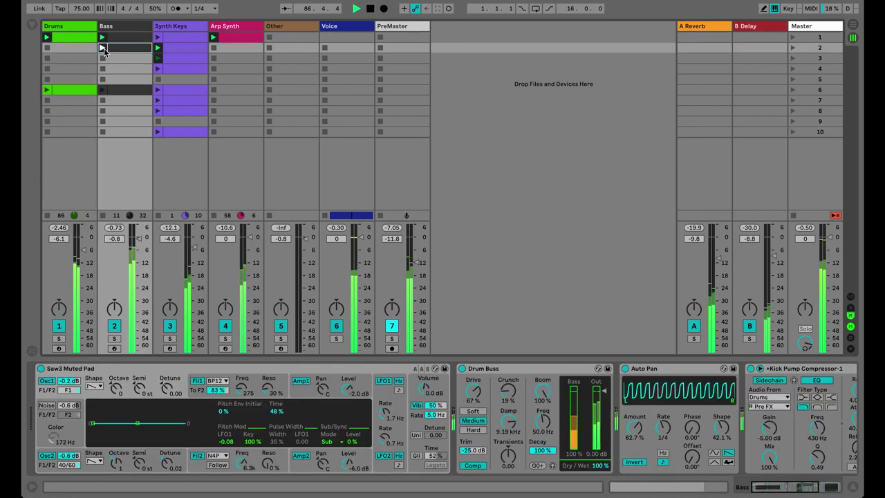
{"action": "left_click", "coordinate": [81, 26]}
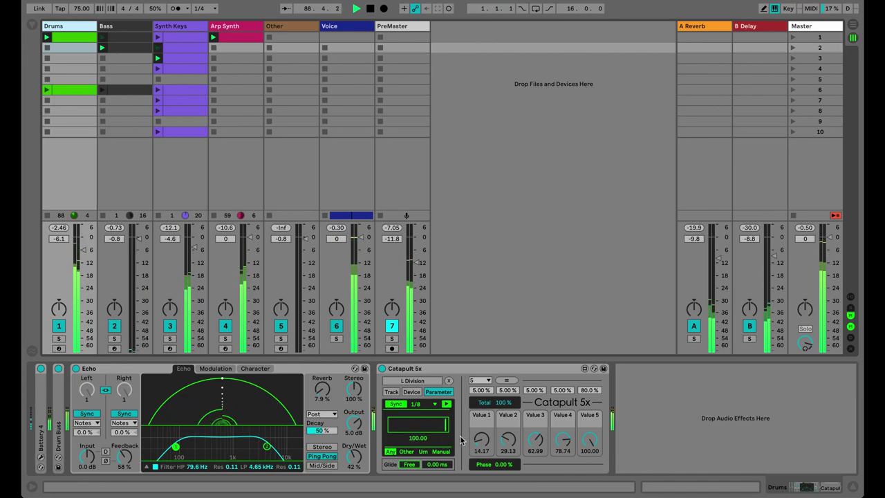
{"action": "left_click", "coordinate": [507, 381]}
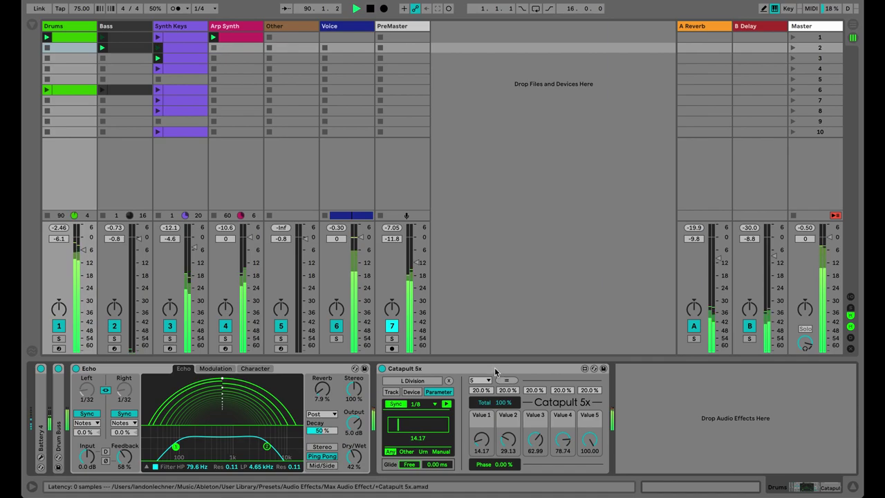
{"action": "left_click", "coordinate": [495, 371]}
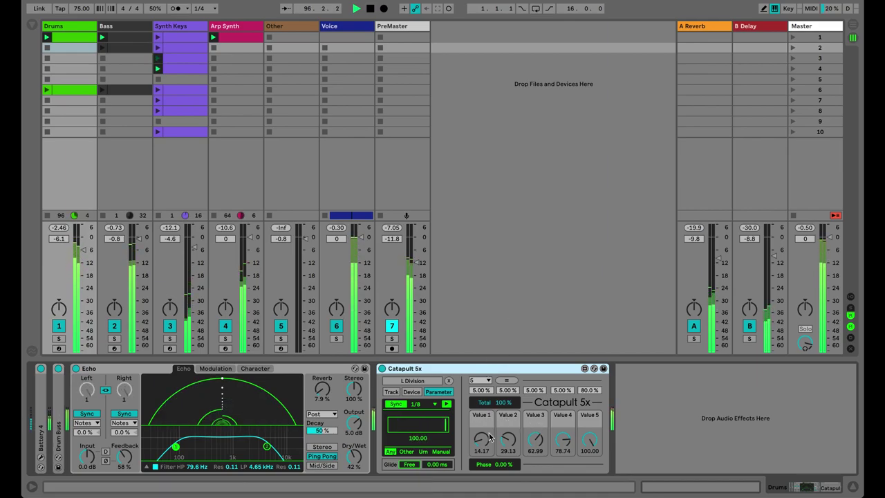
{"action": "left_click", "coordinate": [487, 380]}
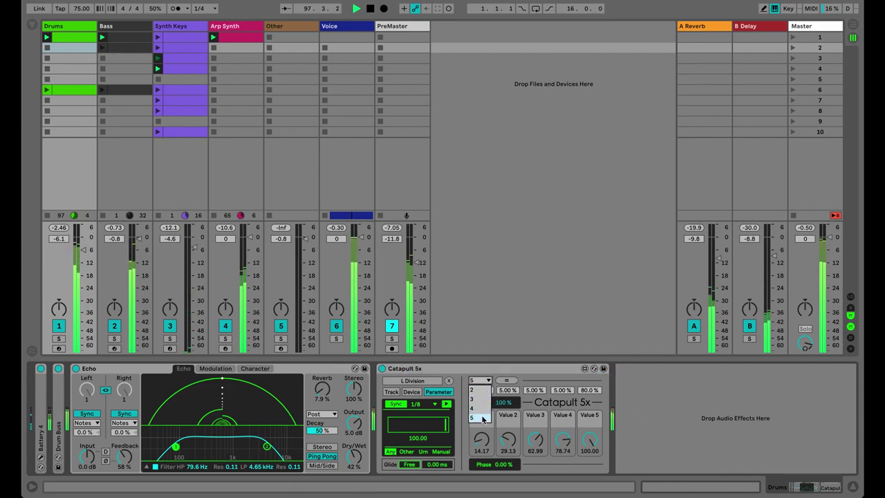
{"action": "left_click", "coordinate": [472, 399]}
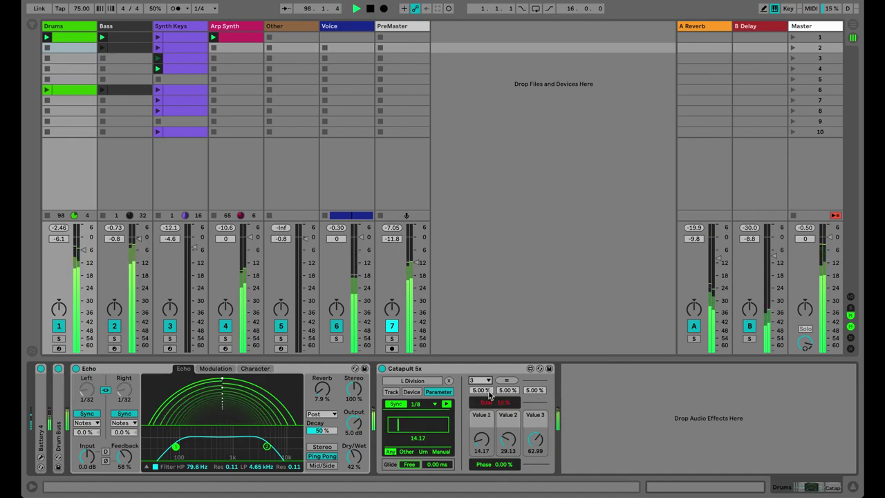
{"action": "left_click", "coordinate": [506, 380]}
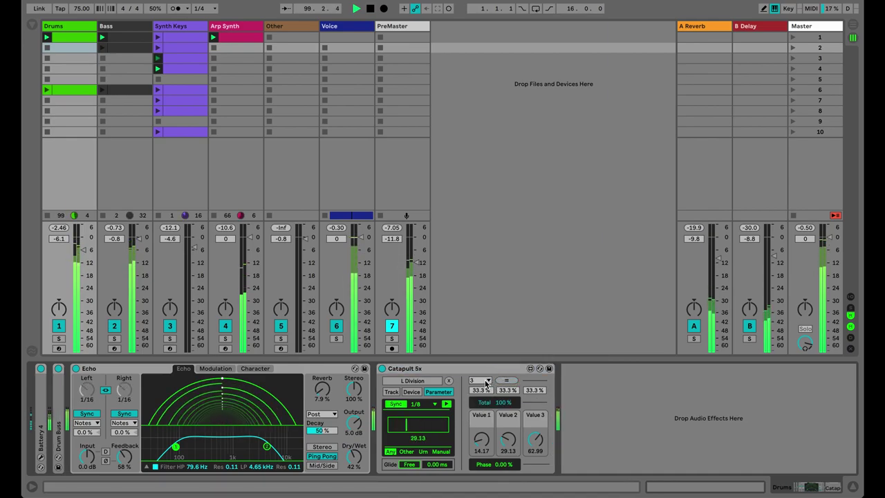
{"action": "left_click", "coordinate": [486, 382]}
{"action": "left_click", "coordinate": [480, 393]}
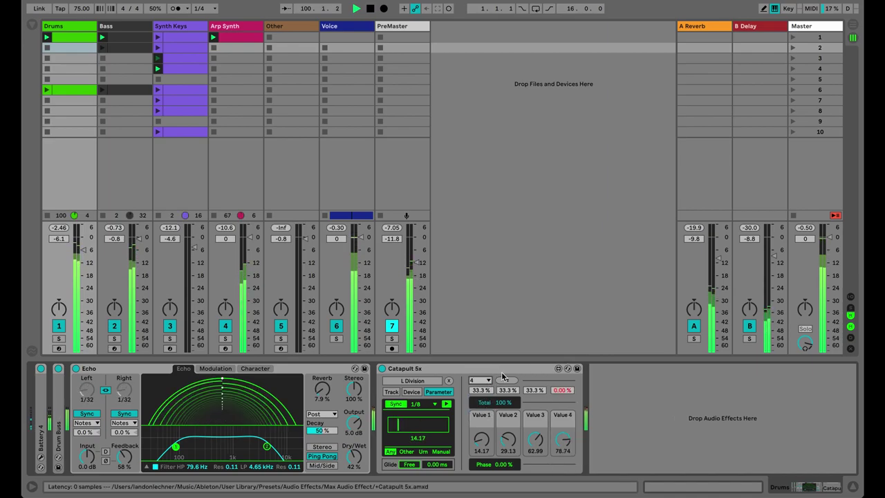
{"action": "left_click", "coordinate": [480, 380]}
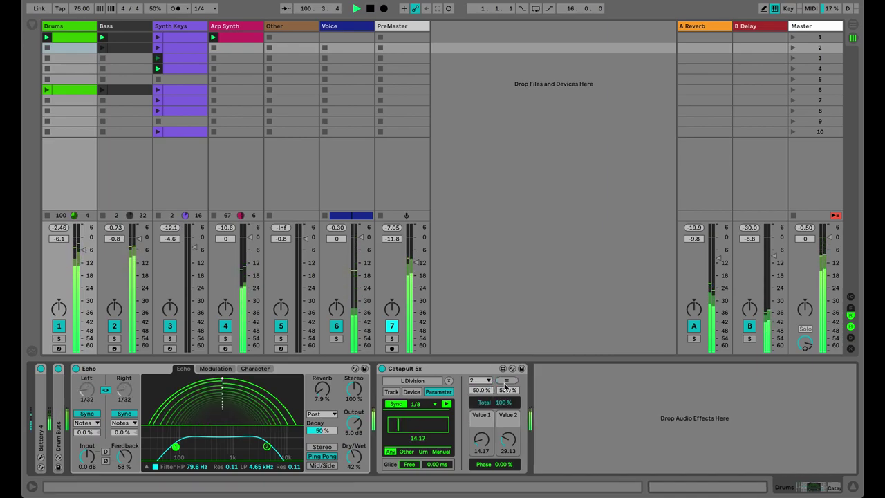
{"action": "left_click", "coordinate": [482, 373]}
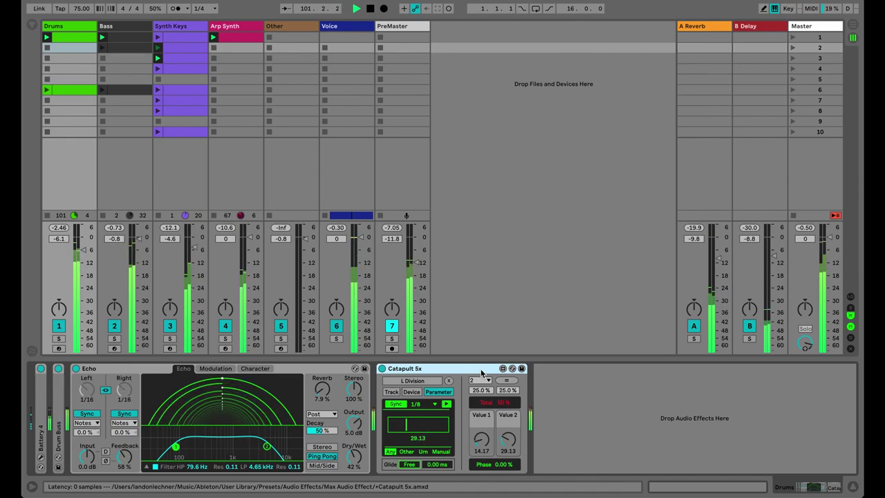
{"action": "scroll", "coordinate": [482, 373], "scroll_direction": "up", "scroll_amount": 1}
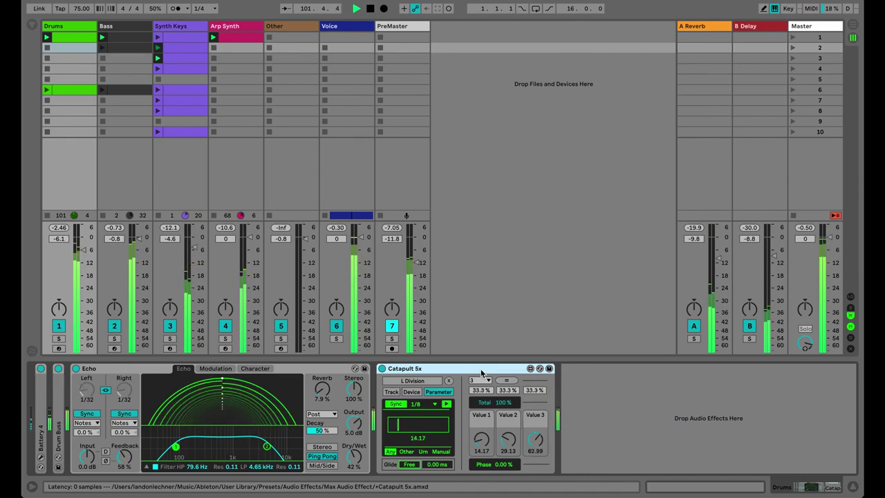
{"action": "scroll", "coordinate": [482, 374], "scroll_direction": "up", "scroll_amount": 2}
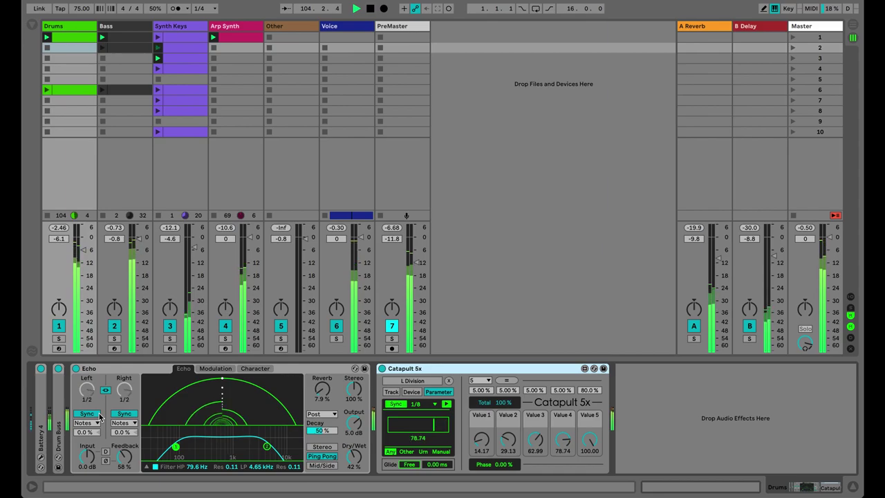
Step: Search Max for Live for 'cv u' and insert CV Utility between Echo and Catapult 5x
{"action": "left_click", "coordinate": [116, 370]}
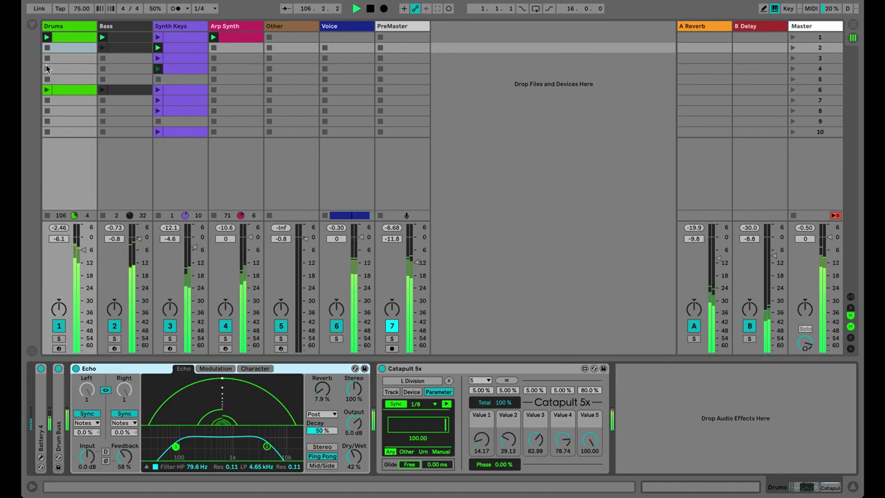
{"action": "key", "text": "ctrl+alt+b"}
{"action": "left_click", "coordinate": [87, 154]}
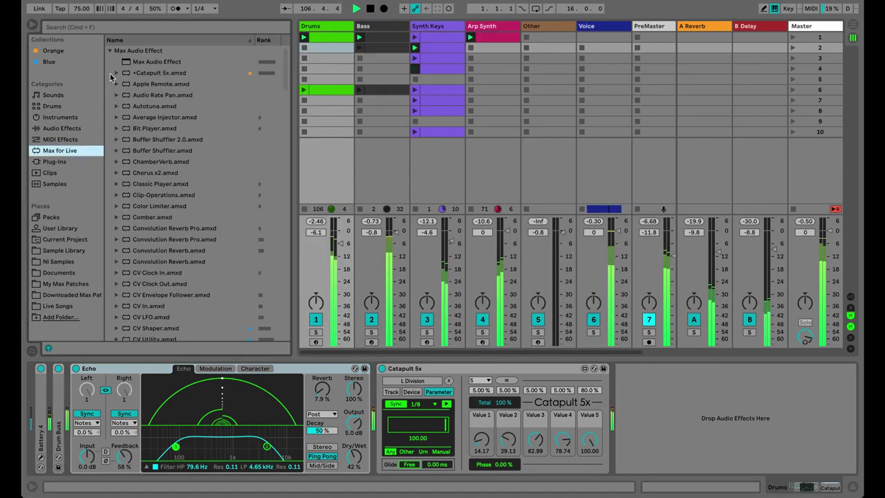
{"action": "left_click", "coordinate": [137, 26]}
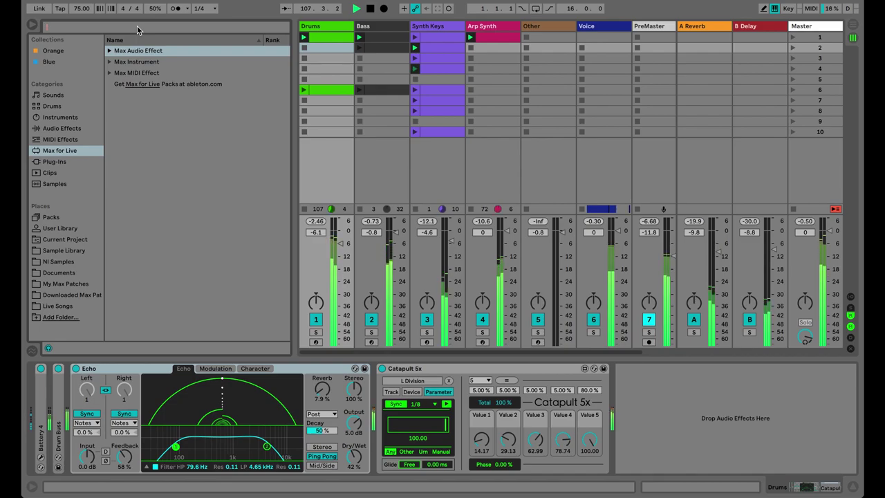
{"action": "type", "text": "cv"}
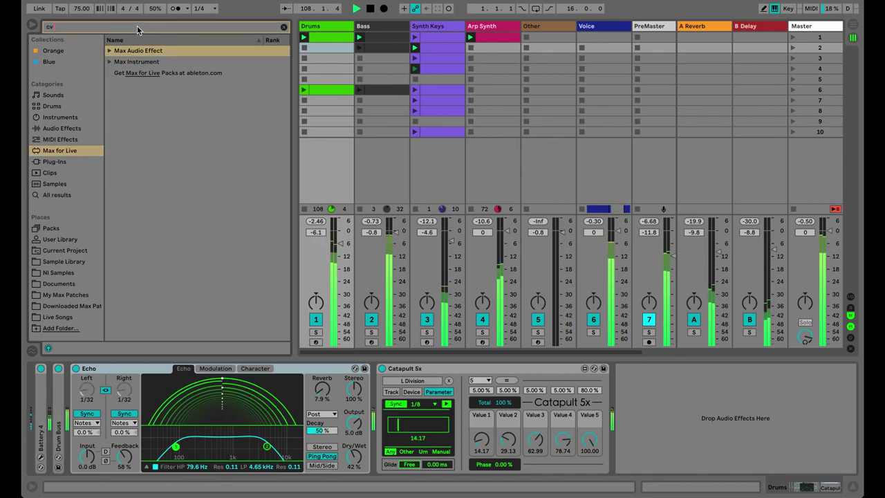
{"action": "type", "text": " u"}
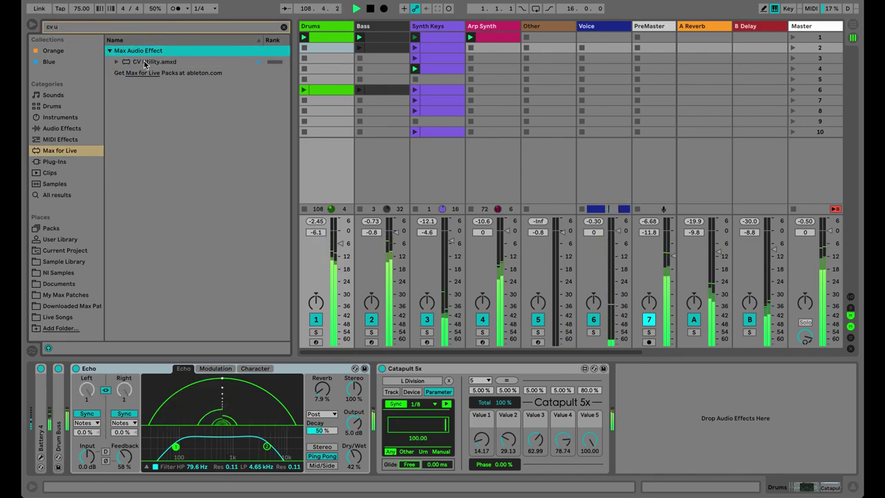
{"action": "key", "text": "Down"}
{"action": "left_click_drag", "start_coordinate": [407, 383], "coordinate": [369, 389]}
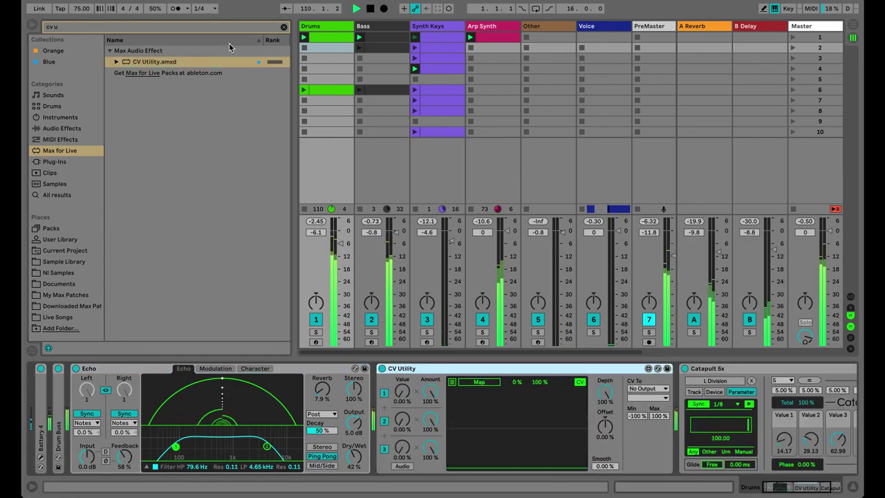
Step: Hide the browser and remap Catapult's first slot from L Division to CV Utility's Value
{"action": "left_click", "coordinate": [283, 27]}
{"action": "key", "text": "ctrl+alt+b"}
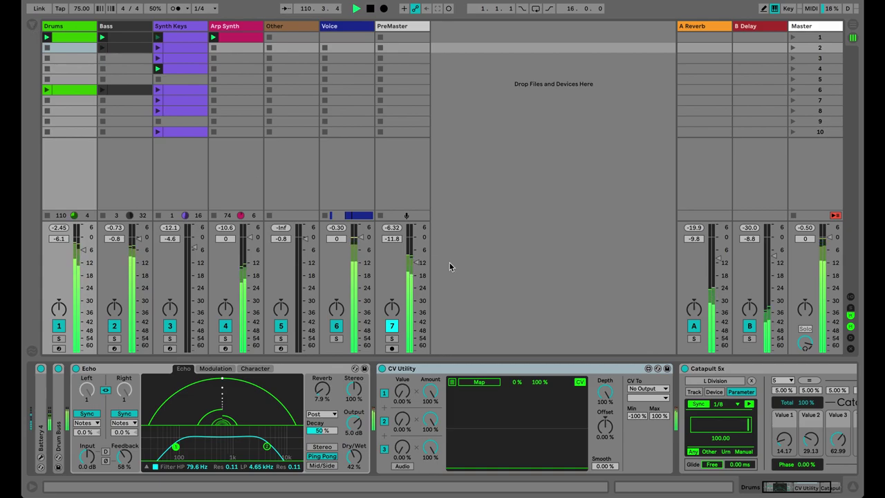
{"action": "scroll", "coordinate": [469, 392], "scroll_direction": "right", "scroll_amount": 2}
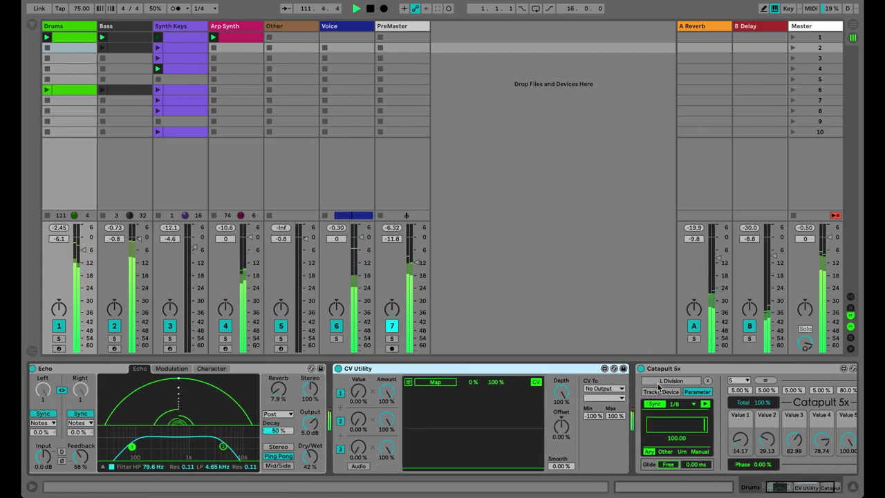
{"action": "left_click", "coordinate": [707, 383]}
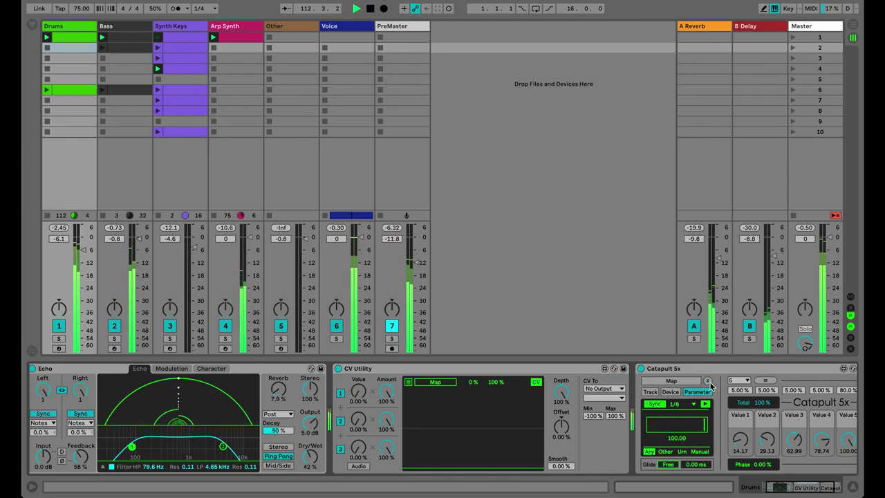
{"action": "left_click", "coordinate": [672, 380]}
{"action": "left_click", "coordinate": [357, 393]}
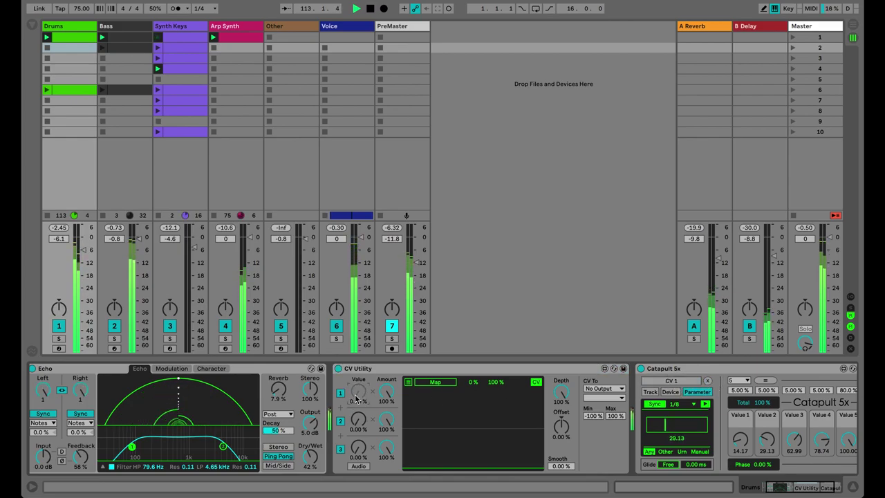
Step: Map CV Utility to Echo's L Division and Feedback, rescaling Feedback to 63%–0%
{"action": "left_click", "coordinate": [408, 382]}
{"action": "left_click", "coordinate": [79, 389]}
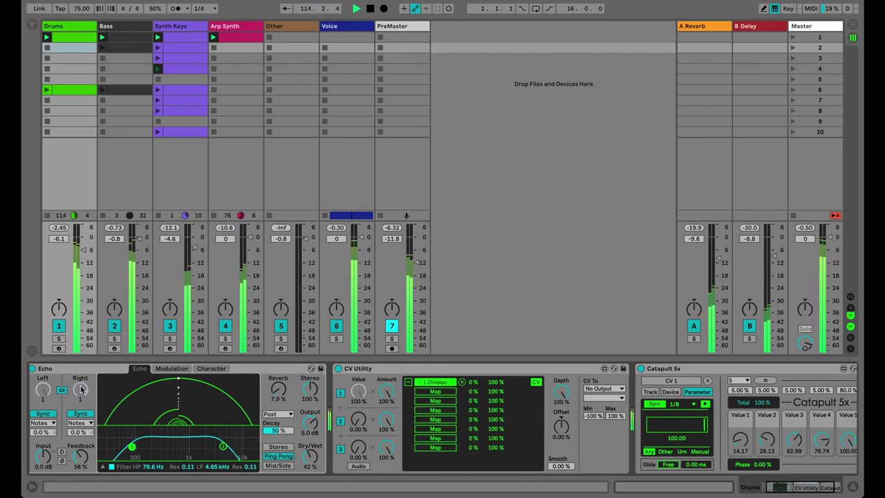
{"action": "left_click", "coordinate": [81, 454]}
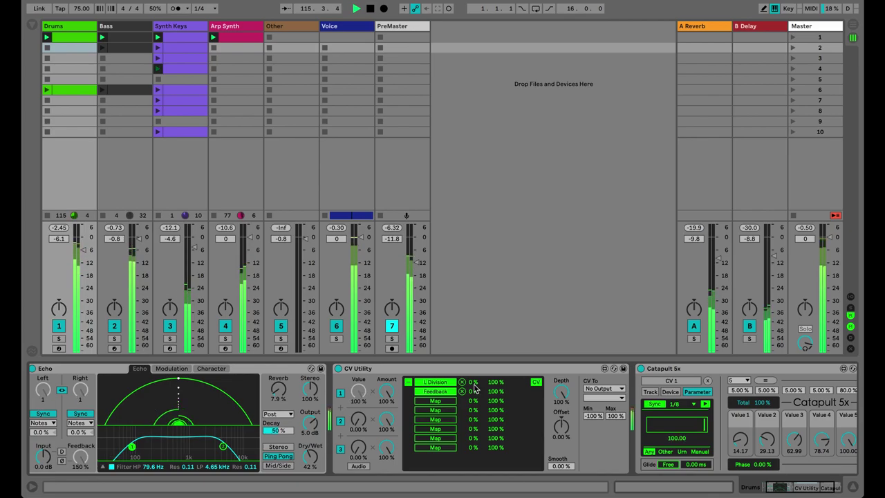
{"action": "left_click", "coordinate": [494, 371]}
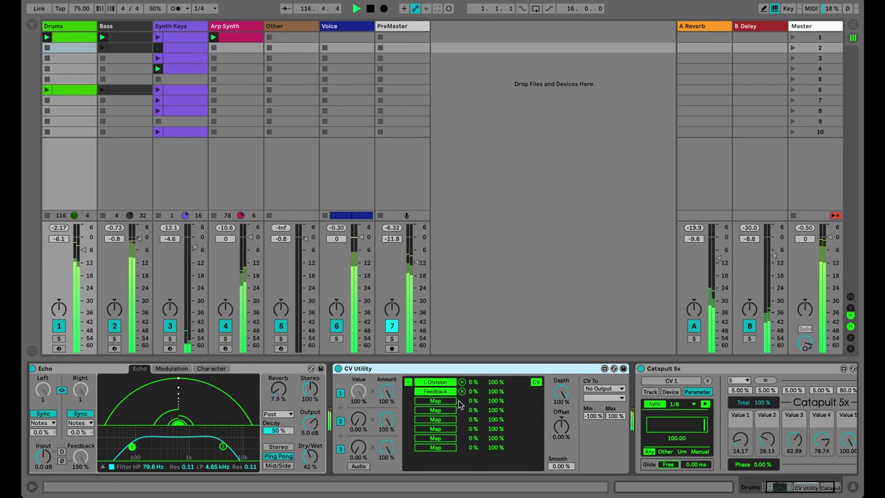
{"action": "left_click_drag", "start_coordinate": [474, 392], "coordinate": [477, 394]}
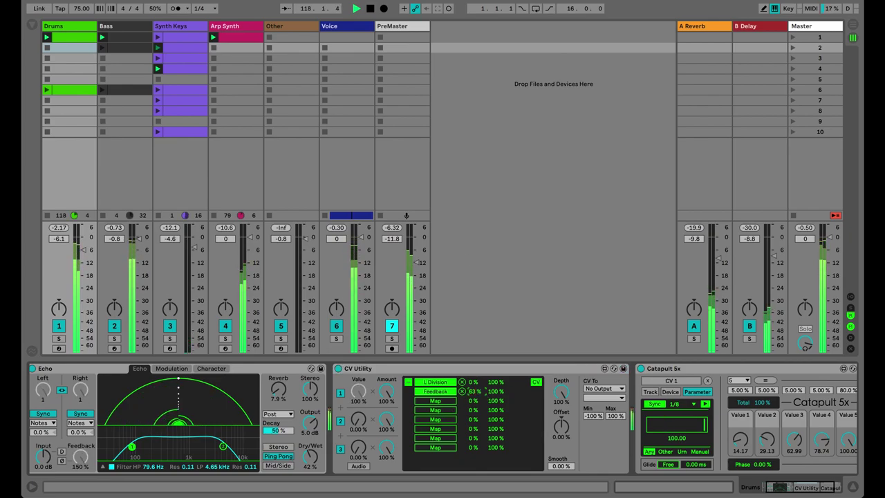
{"action": "left_click_drag", "start_coordinate": [495, 391], "coordinate": [495, 415]}
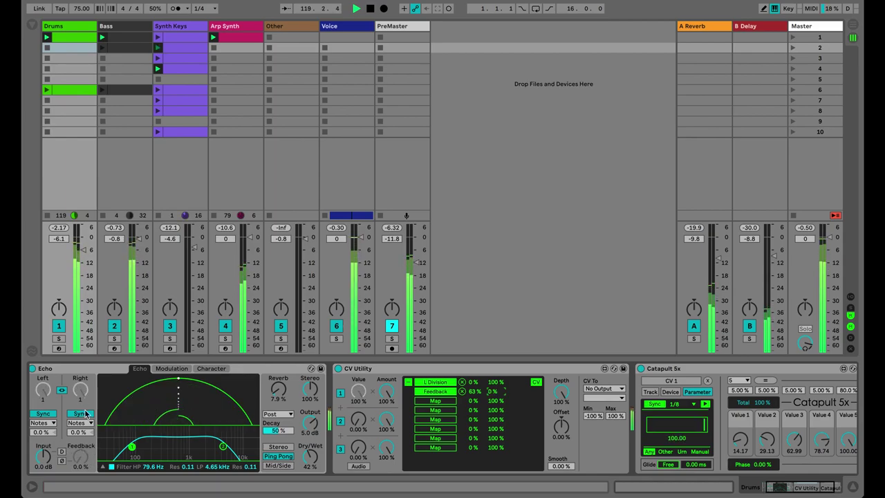
{"action": "left_click", "coordinate": [89, 456]}
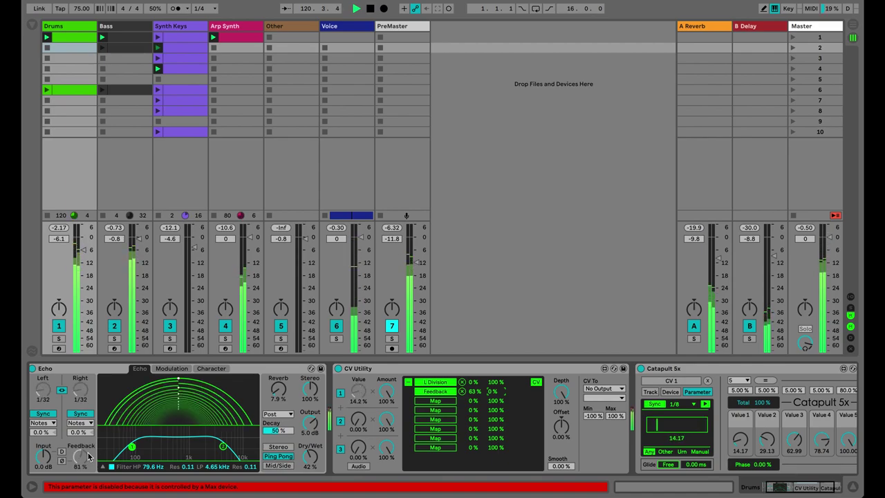
Step: Put Catapult 5x in Other mode, trying a longer synced glide before returning to free 0 ms
{"action": "left_click", "coordinate": [408, 382]}
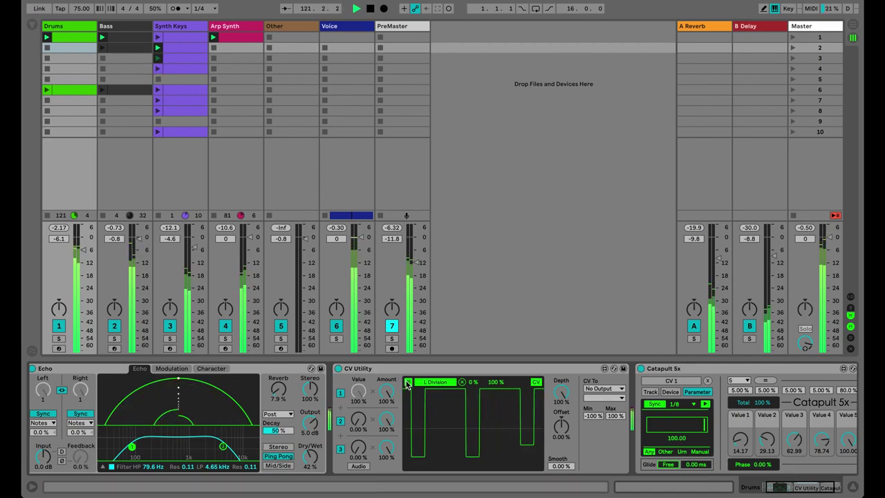
{"action": "scroll", "coordinate": [406, 384], "scroll_direction": "right", "scroll_amount": 2}
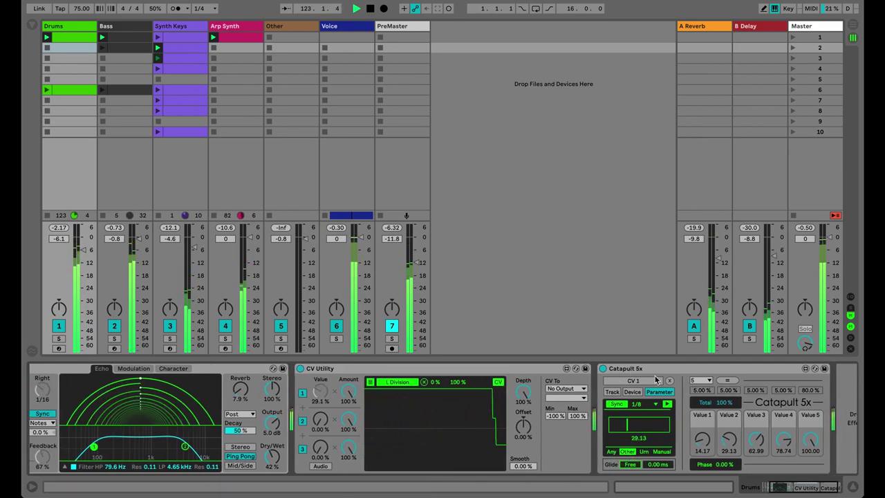
{"action": "left_click", "coordinate": [627, 451]}
{"action": "mouse_move", "coordinate": [649, 463]}
{"action": "left_mouse_down"}
{"action": "mouse_move", "coordinate": [643, 454]}
{"action": "mouse_move", "coordinate": [637, 469]}
{"action": "left_mouse_up"}
{"action": "left_click", "coordinate": [637, 465]}
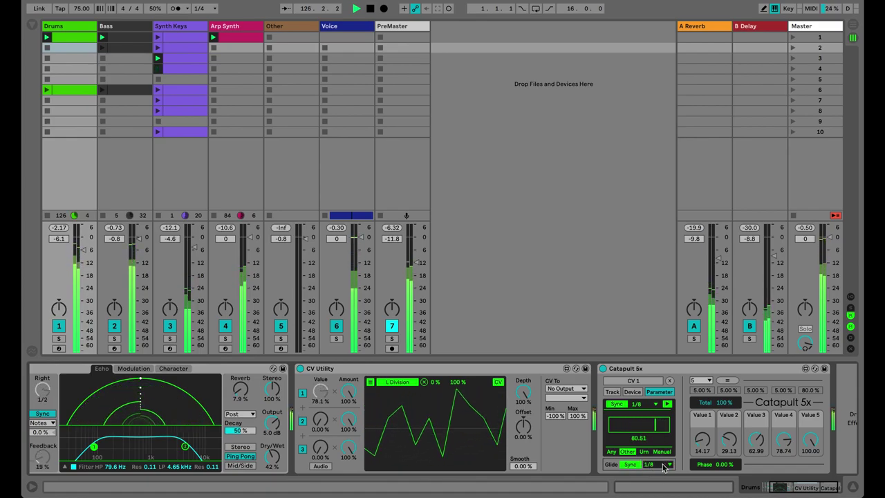
{"action": "left_click", "coordinate": [639, 464]}
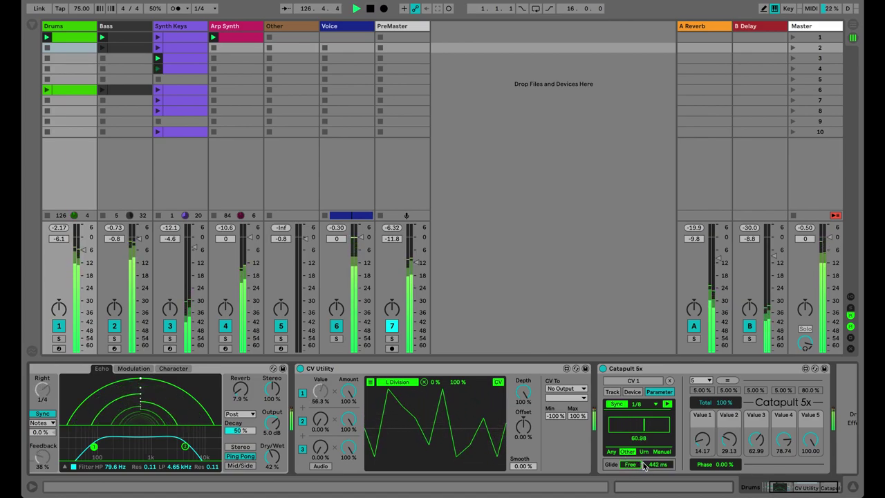
Step: Set Catapult 5x's rate to 1/128 and switch it back to Any mode
{"action": "left_click", "coordinate": [644, 403]}
{"action": "left_click", "coordinate": [640, 150]}
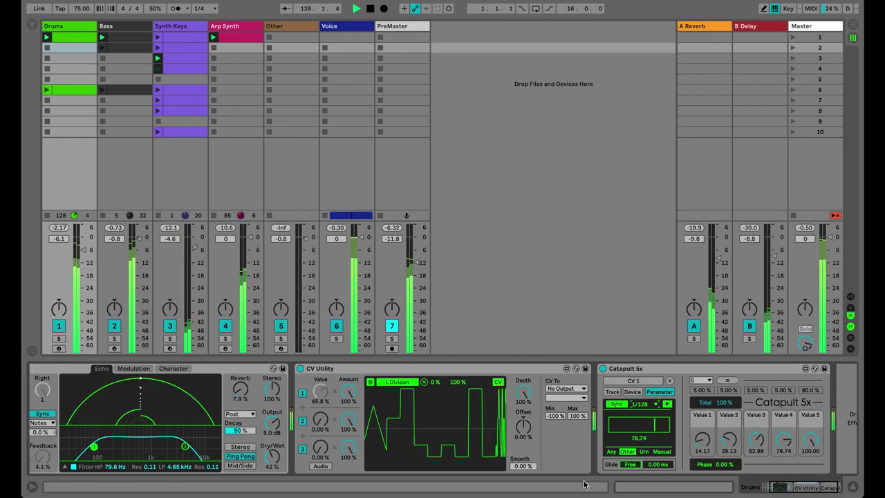
{"action": "left_click", "coordinate": [647, 380]}
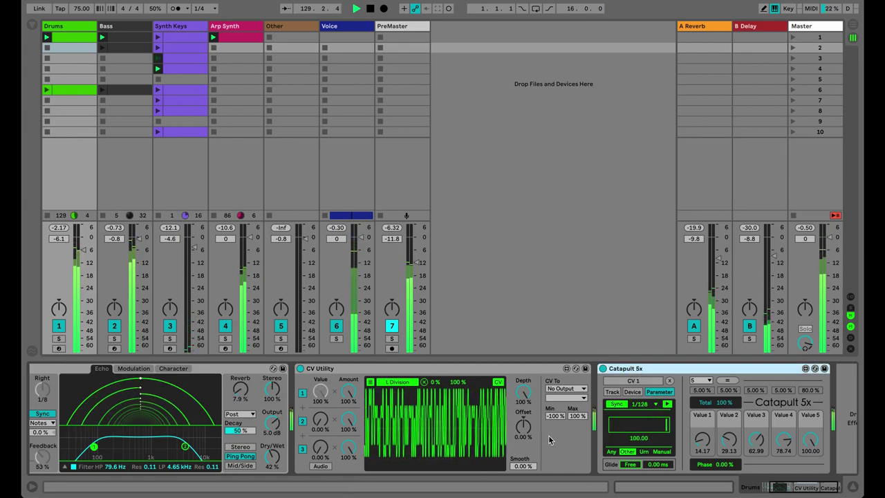
{"action": "left_click", "coordinate": [612, 453]}
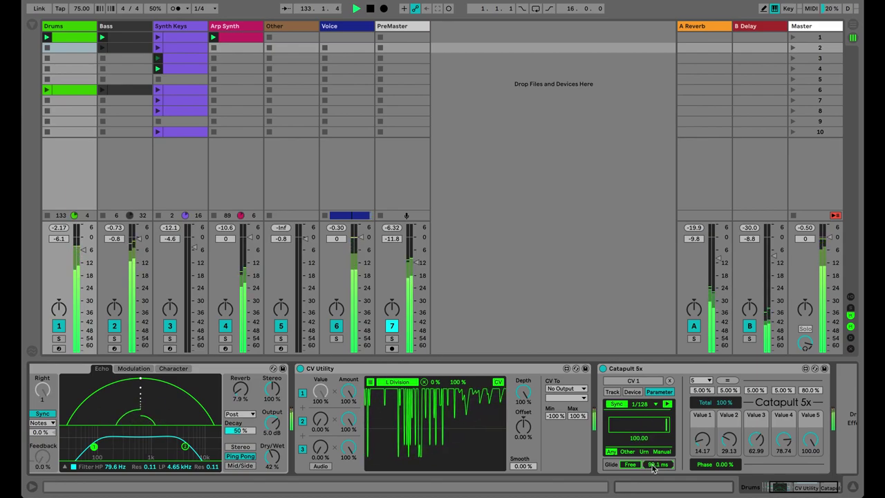
Step: Adjust CV Utility's modulation depth and reset its offset to 0%
{"action": "left_click_drag", "start_coordinate": [523, 392], "coordinate": [524, 456]}
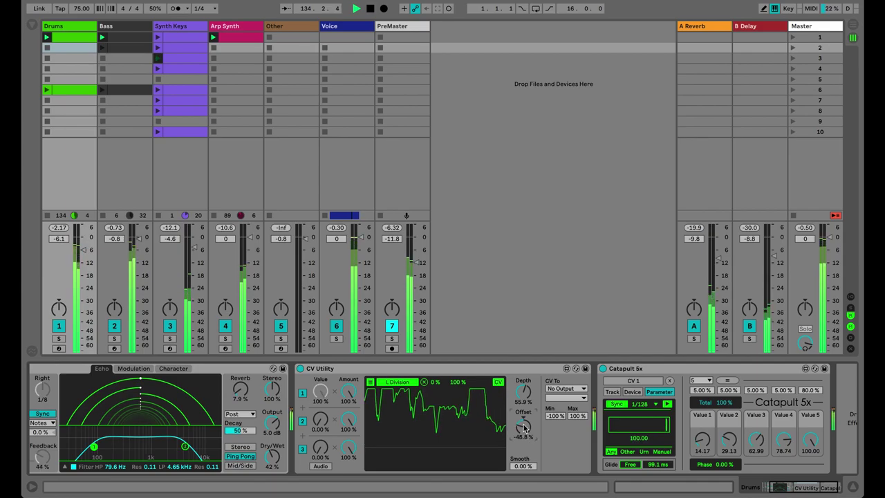
{"action": "double_click", "coordinate": [524, 429]}
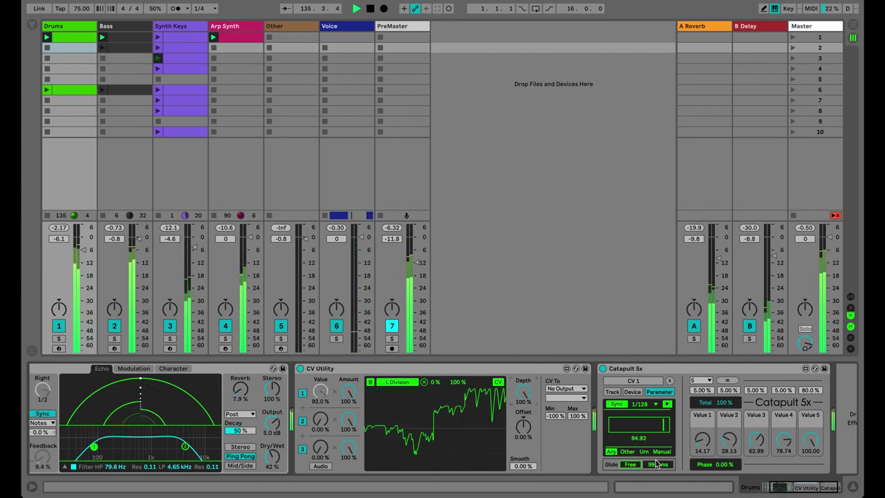
{"action": "left_click", "coordinate": [701, 368]}
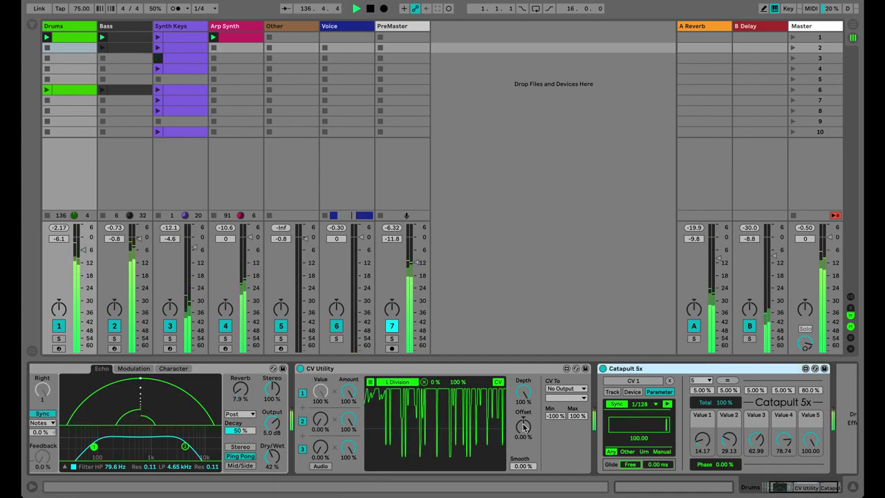
Step: Set Catapult 5x to a 1/4 rate in Any mode
{"action": "left_click", "coordinate": [626, 451]}
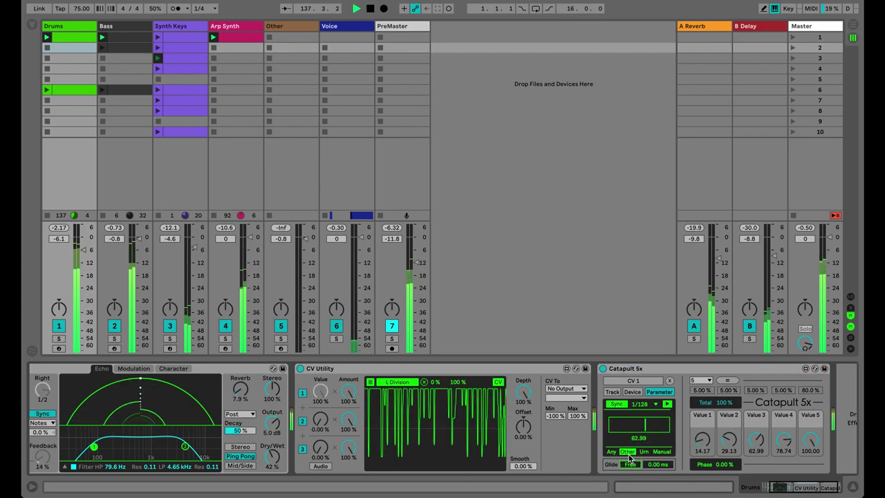
{"action": "left_click", "coordinate": [611, 451]}
{"action": "left_click", "coordinate": [642, 404]}
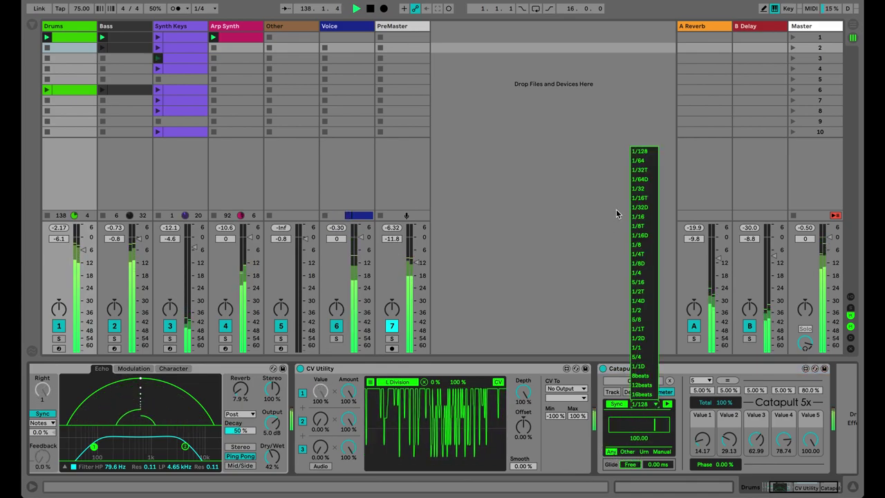
{"action": "left_click", "coordinate": [643, 273]}
{"action": "left_click", "coordinate": [639, 368]}
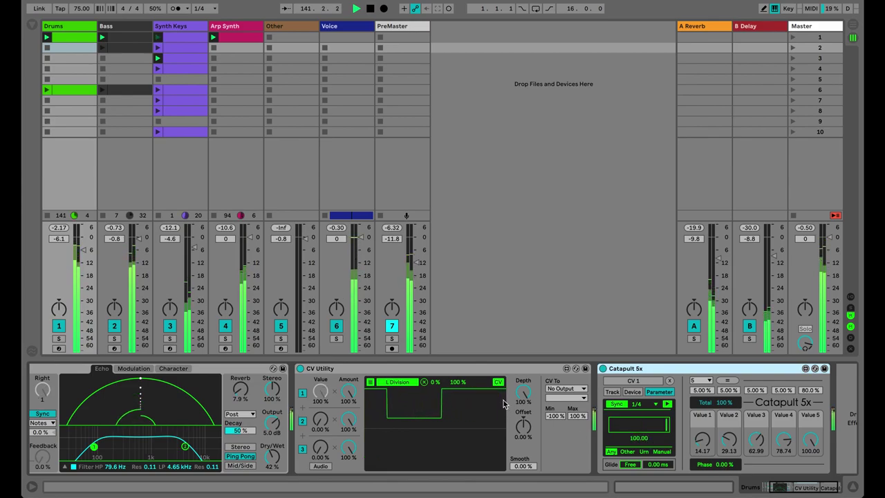
Step: With Catapult in Other mode and the metronome on, shift its phase to 50% and back to 0%
{"action": "left_click", "coordinate": [627, 450]}
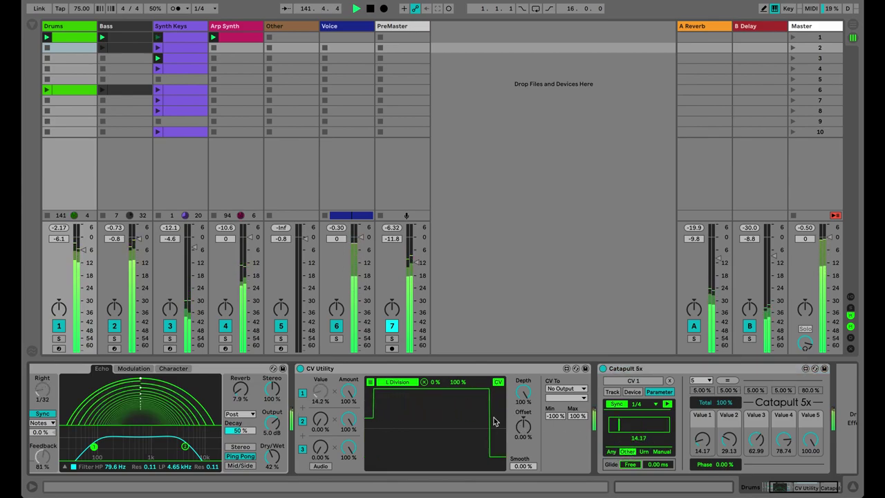
{"action": "left_click", "coordinate": [174, 8]}
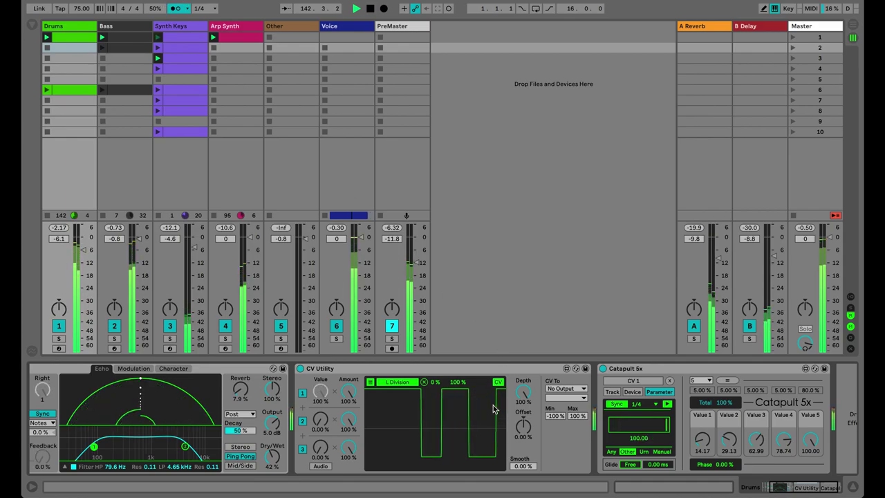
{"action": "left_click_drag", "start_coordinate": [717, 470], "coordinate": [736, 464]}
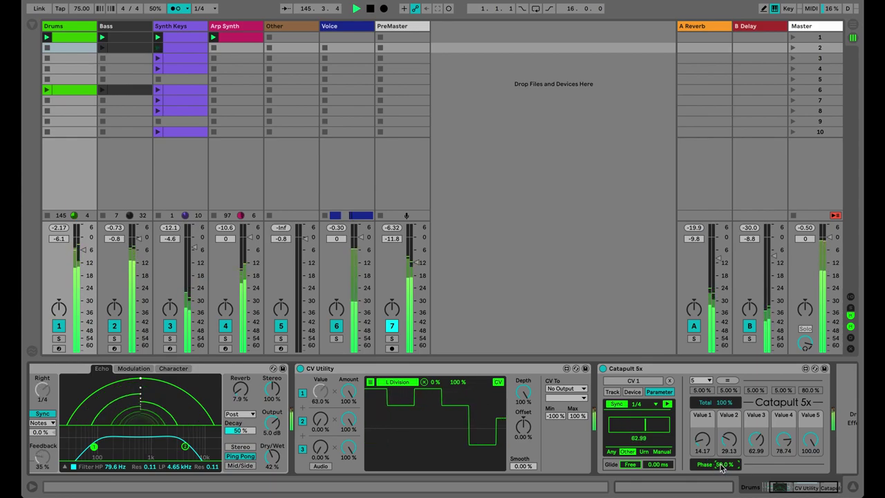
{"action": "left_click_drag", "start_coordinate": [709, 463], "coordinate": [708, 484]}
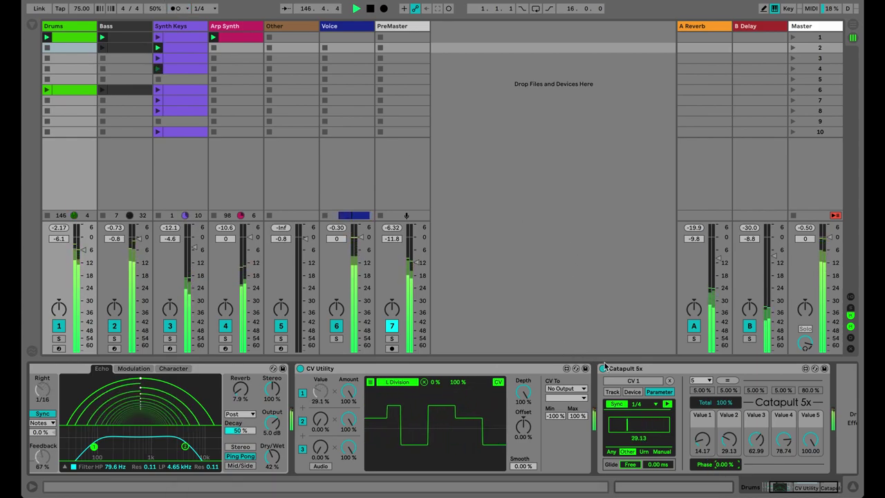
{"action": "left_click", "coordinate": [383, 367]}
{"action": "double_click", "coordinate": [383, 368]}
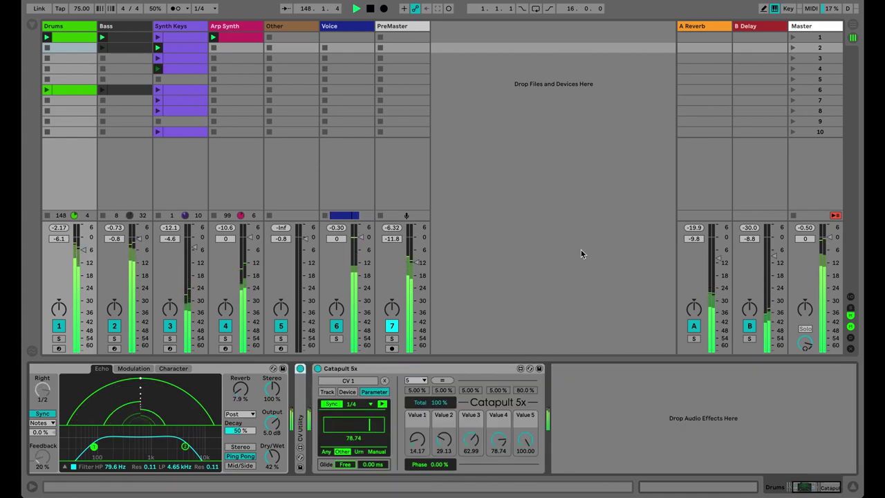
{"action": "key", "text": "ctrl+comma"}
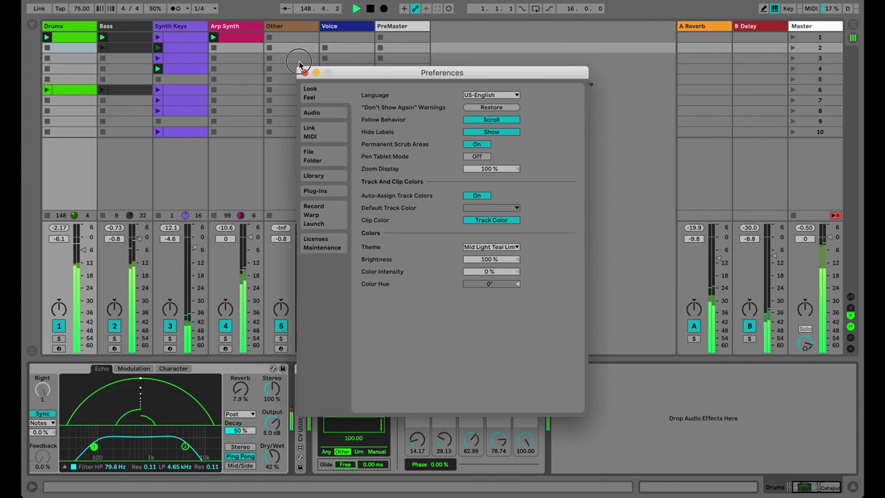
{"action": "mouse_move", "coordinate": [359, 77]}
{"action": "left_mouse_down"}
{"action": "mouse_move", "coordinate": [188, 72]}
{"action": "mouse_move", "coordinate": [129, 7]}
{"action": "left_mouse_up"}
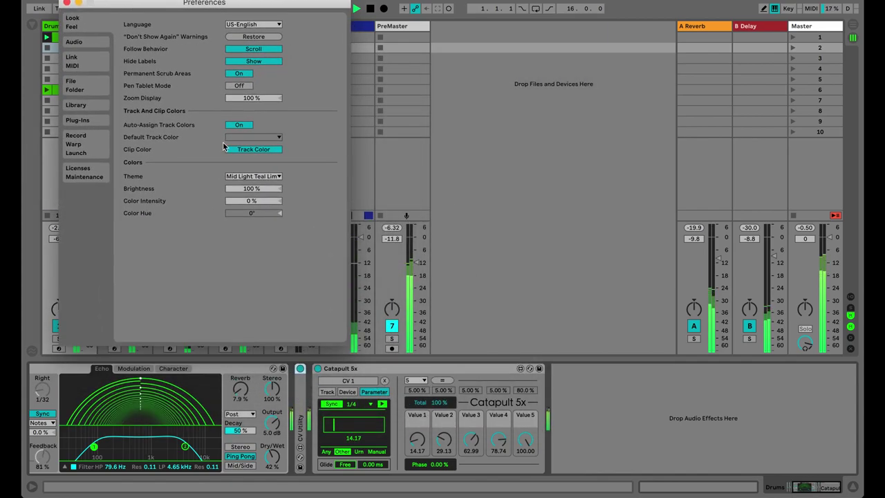
{"action": "left_click", "coordinate": [244, 177]}
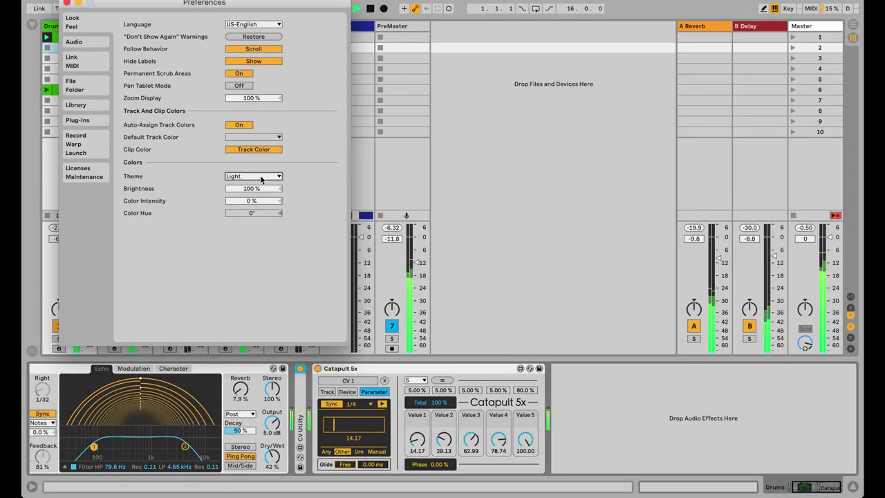
{"action": "left_click", "coordinate": [262, 177]}
{"action": "left_click", "coordinate": [259, 188]}
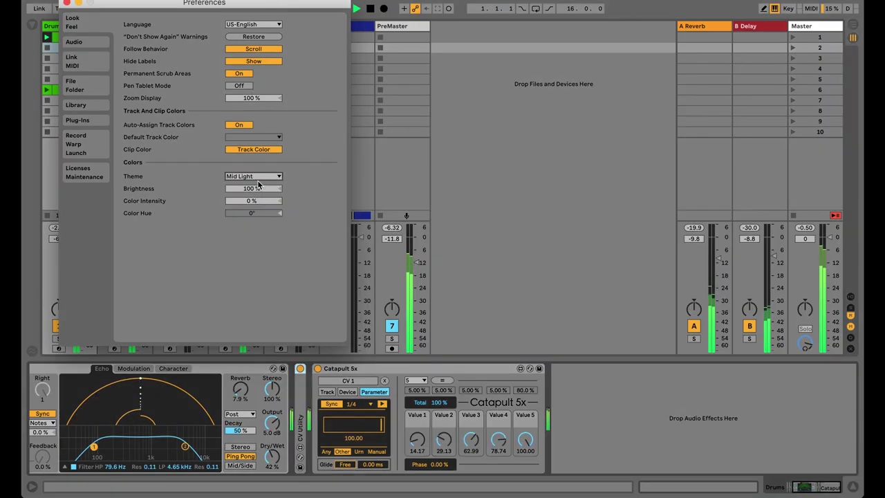
{"action": "left_click", "coordinate": [253, 202]}
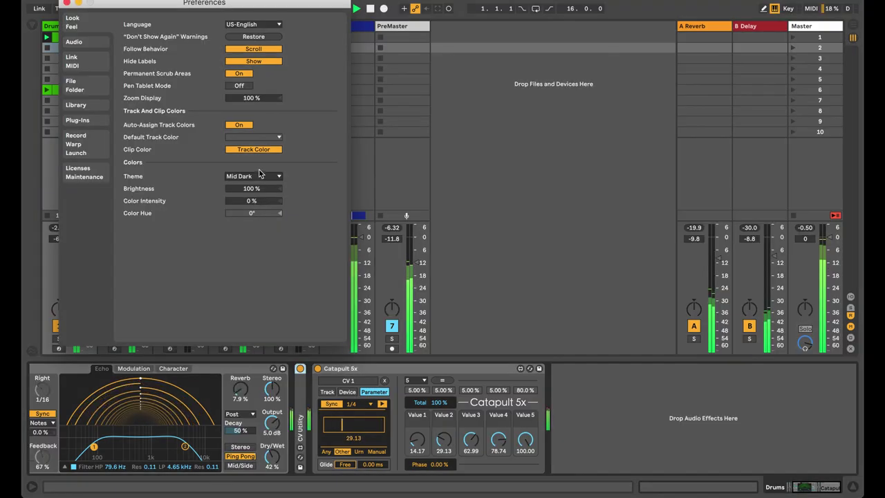
{"action": "left_click", "coordinate": [260, 174]}
{"action": "left_click", "coordinate": [252, 220]}
{"action": "left_click", "coordinate": [256, 177]}
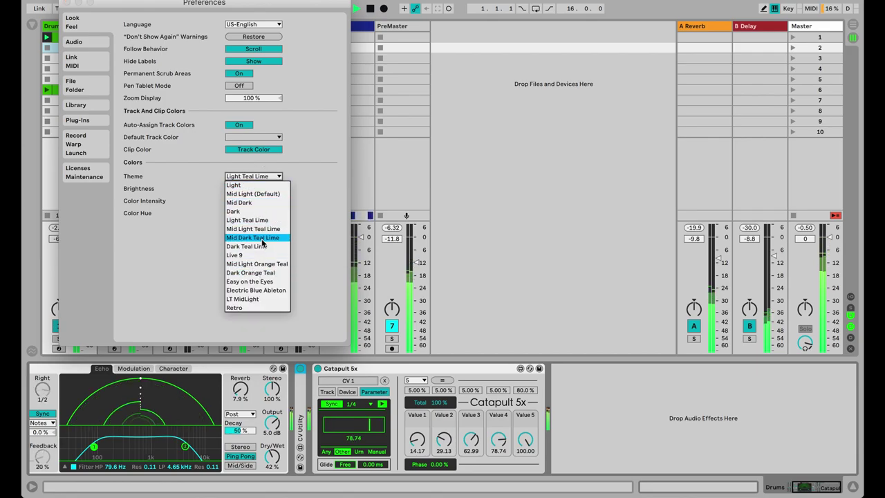
{"action": "left_click", "coordinate": [263, 245]}
{"action": "left_click", "coordinate": [259, 177]}
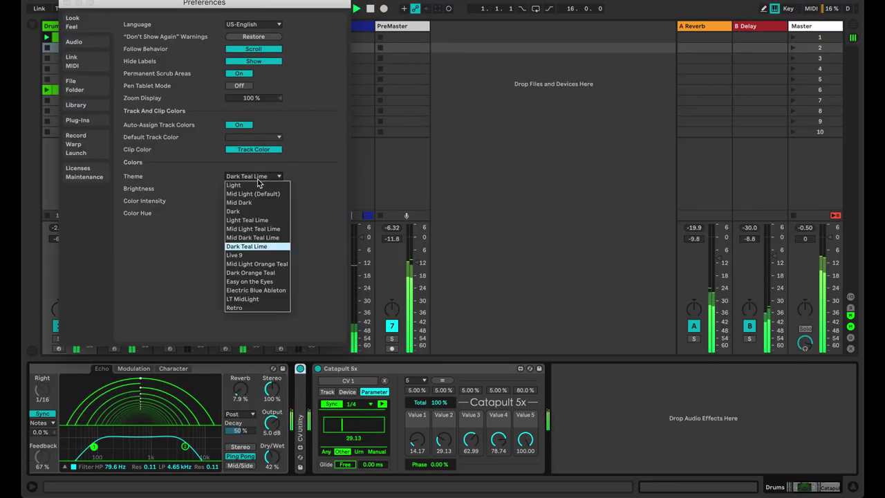
{"action": "left_click", "coordinate": [265, 307]}
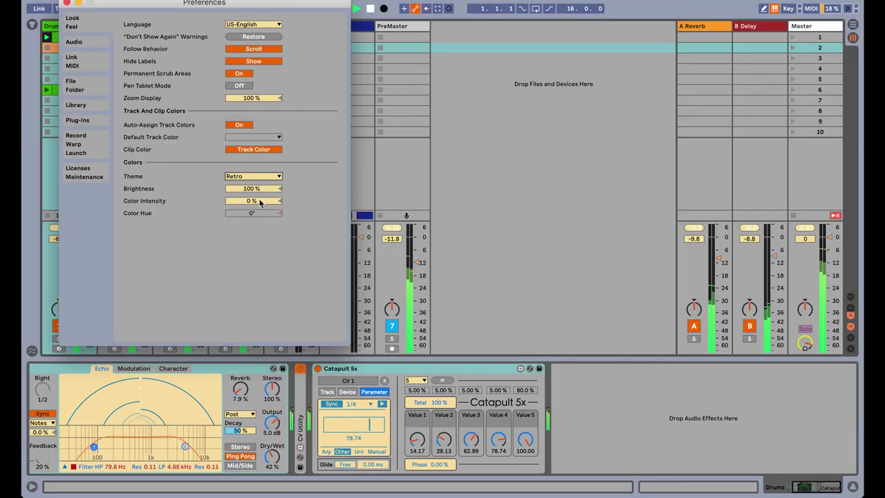
{"action": "left_click", "coordinate": [255, 176]}
{"action": "left_click", "coordinate": [258, 294]}
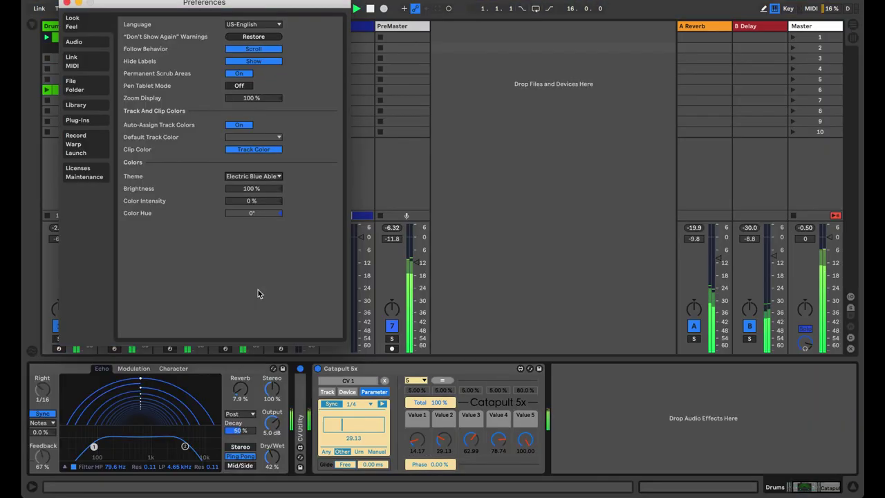
{"action": "left_click", "coordinate": [260, 177]}
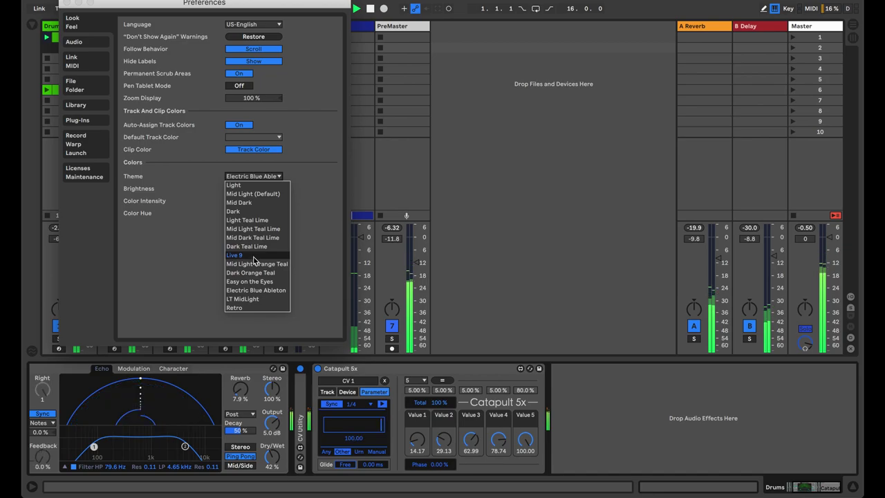
{"action": "left_click", "coordinate": [253, 256]}
{"action": "left_click", "coordinate": [253, 176]}
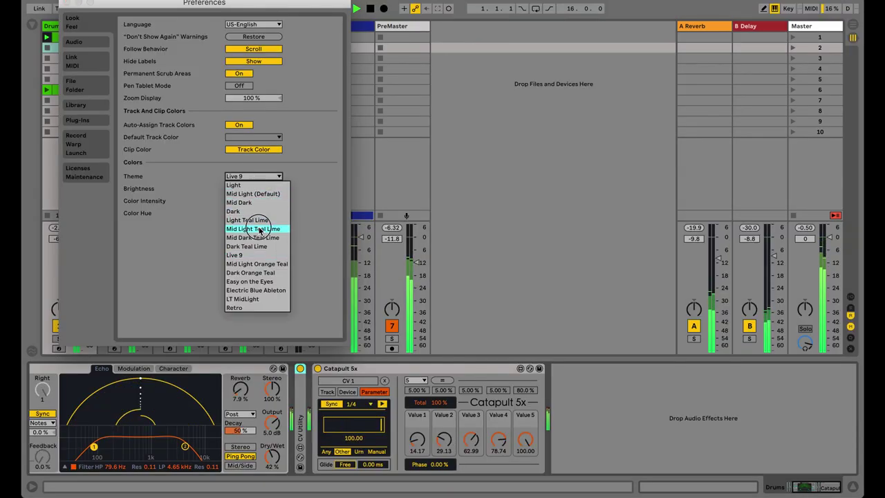
{"action": "left_click", "coordinate": [260, 229]}
{"action": "left_click", "coordinate": [68, 4]}
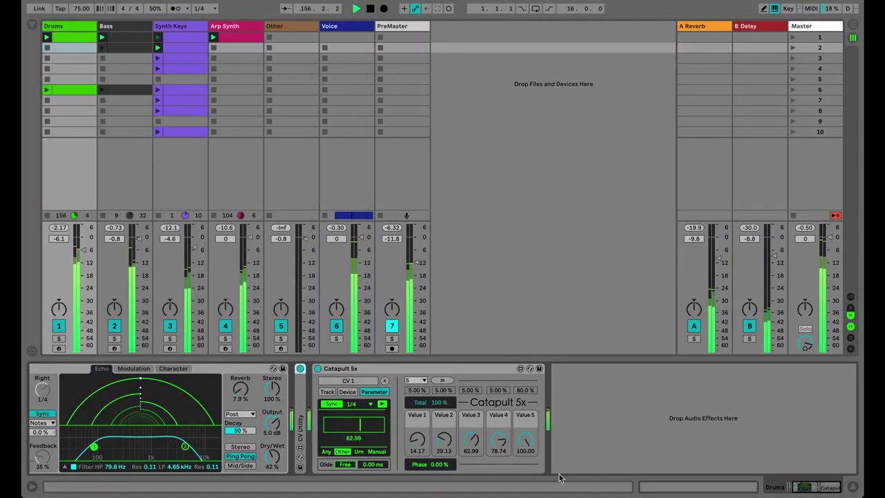
Step: Hide Catapult 5x's Value knobs, browse its automatable parameters in Arrangement, then return to Session
{"action": "left_click", "coordinate": [381, 404]}
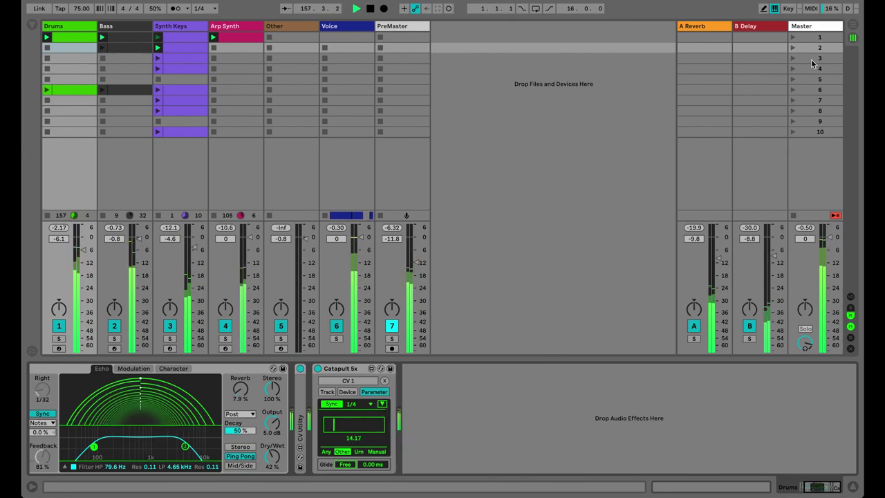
{"action": "key", "text": "Tab"}
{"action": "left_click", "coordinate": [725, 70]}
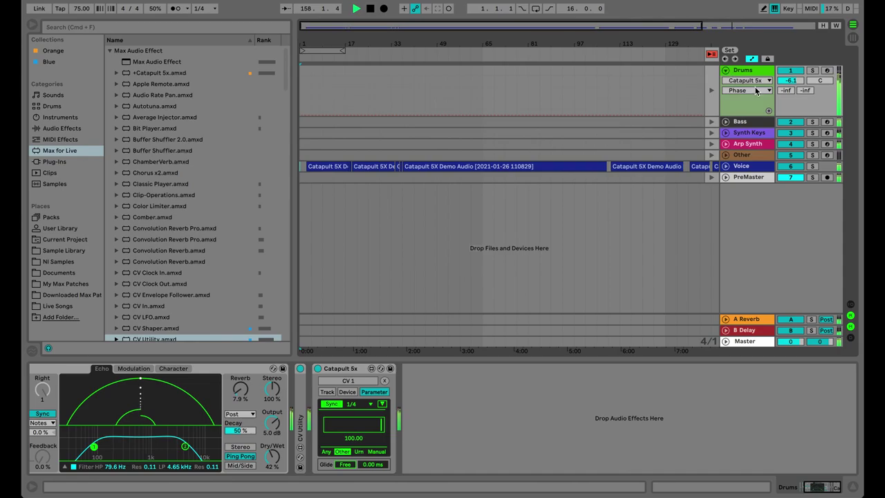
{"action": "left_click", "coordinate": [750, 90]}
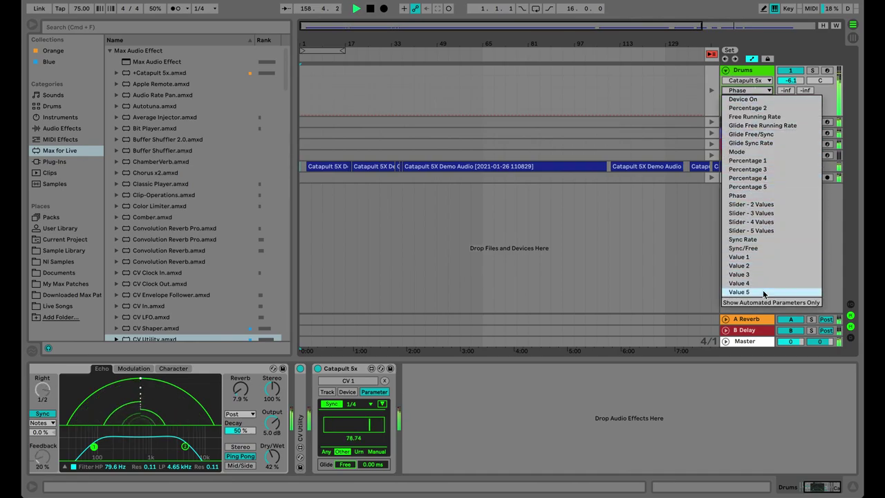
{"action": "left_click", "coordinate": [749, 88]}
{"action": "left_click", "coordinate": [854, 39]}
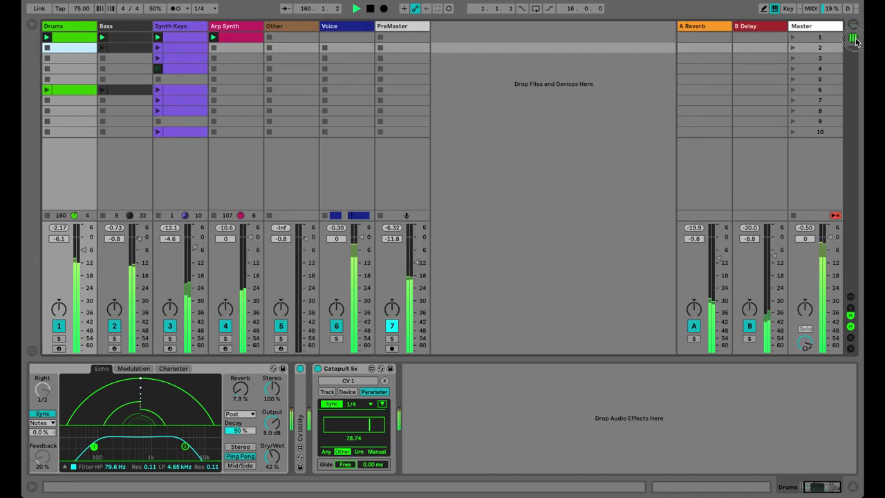
Step: Collapse Echo and show Catapult 5x's Value 1–5 knobs again, with Info View briefly on
{"action": "left_click", "coordinate": [35, 486]}
{"action": "double_click", "coordinate": [242, 370]}
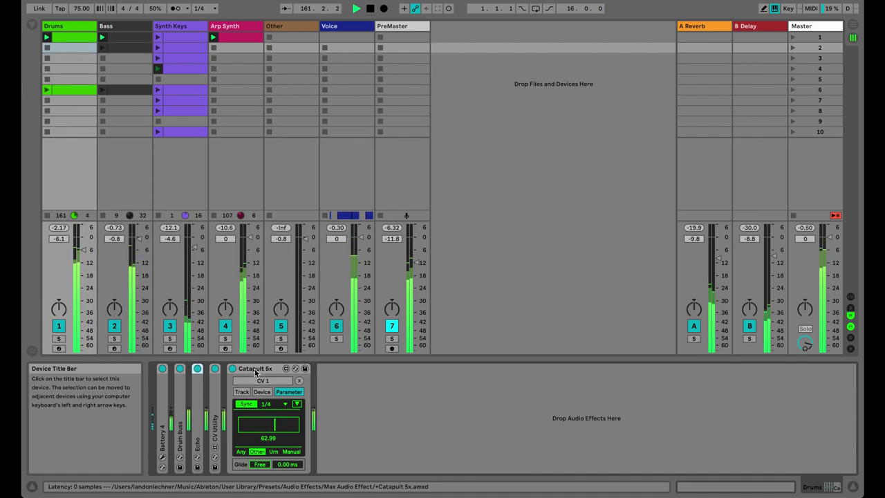
{"action": "left_click", "coordinate": [297, 403]}
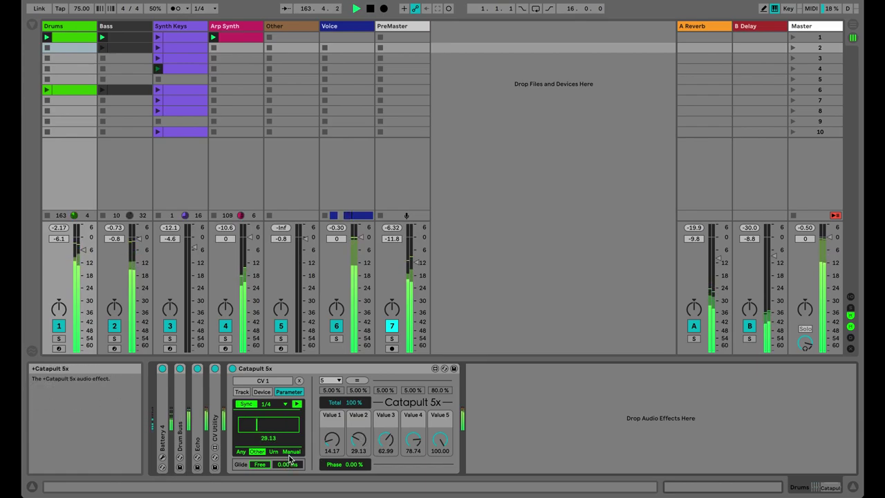
{"action": "left_click", "coordinate": [31, 488]}
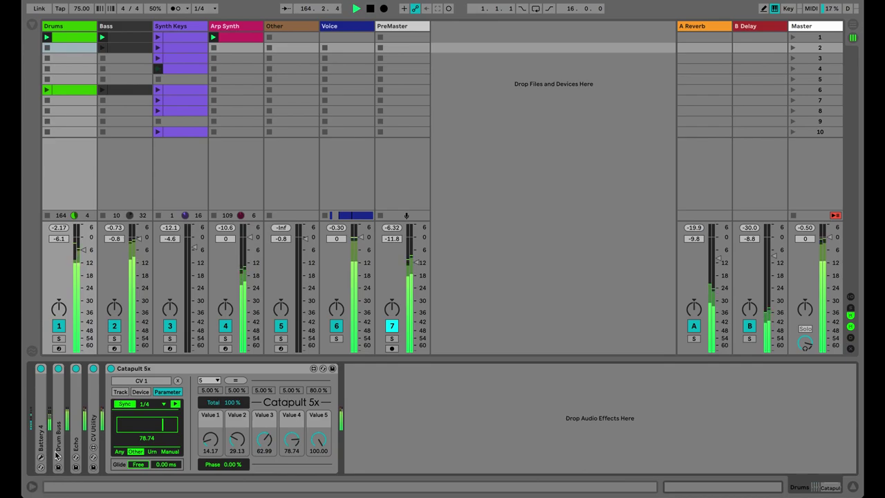
Step: Expand Echo again, select scene 6, and set Catapult 5x's trigger mode to Any
{"action": "double_click", "coordinate": [76, 401]}
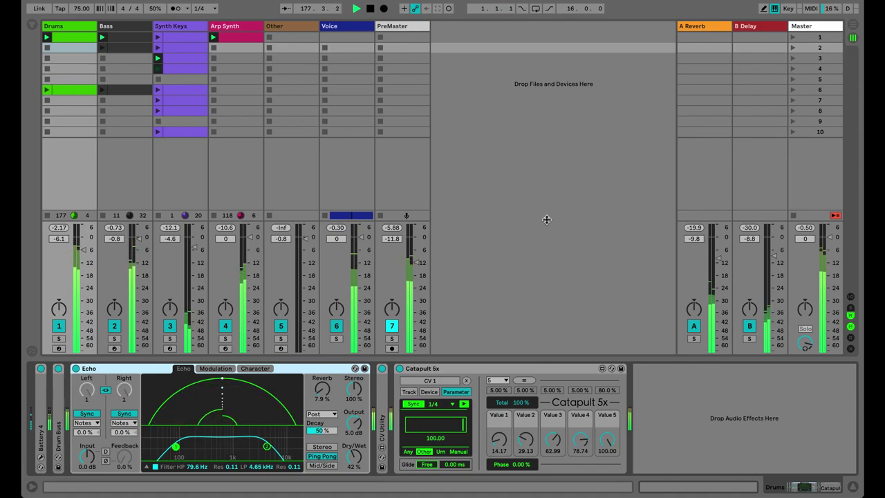
{"action": "left_click", "coordinate": [804, 92]}
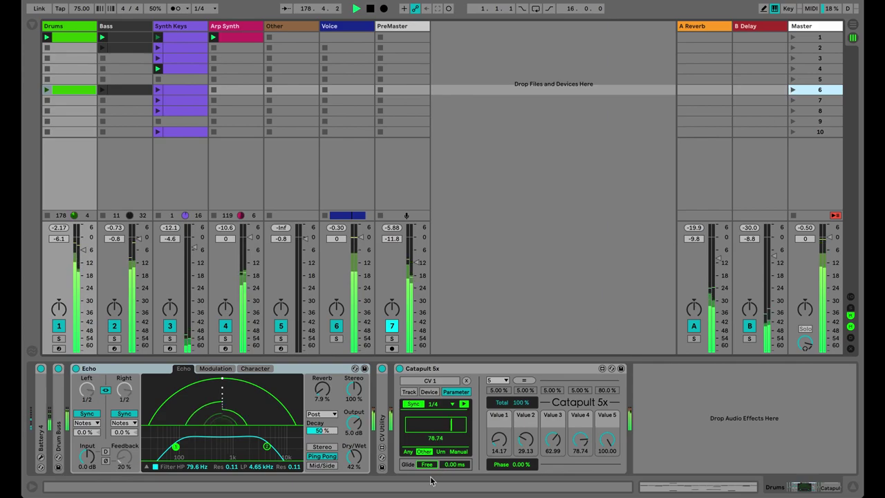
{"action": "left_click", "coordinate": [408, 452]}
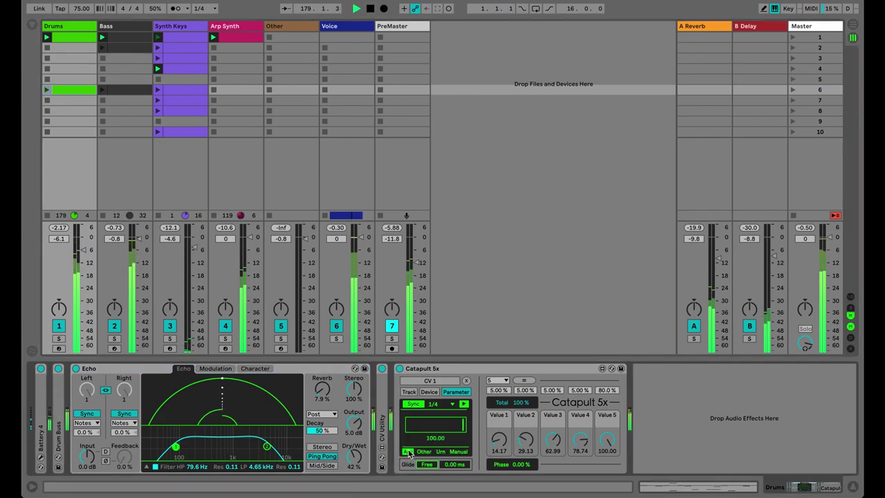
{"action": "left_click", "coordinate": [483, 366]}
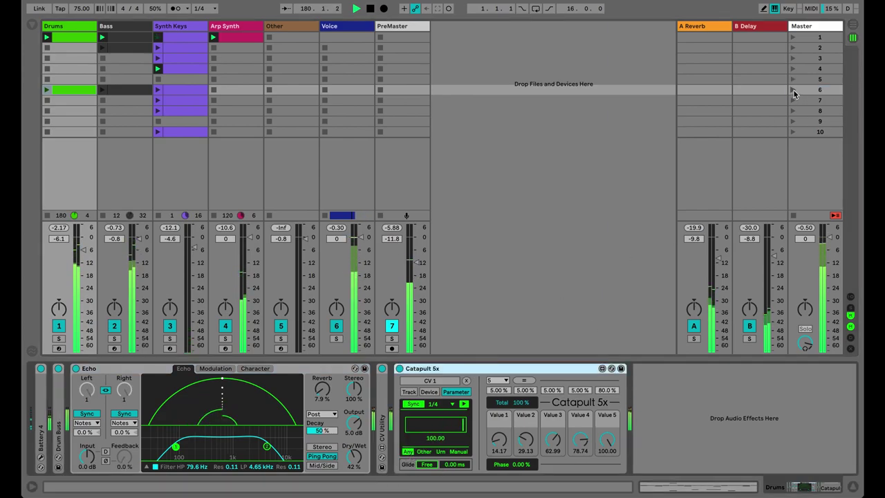